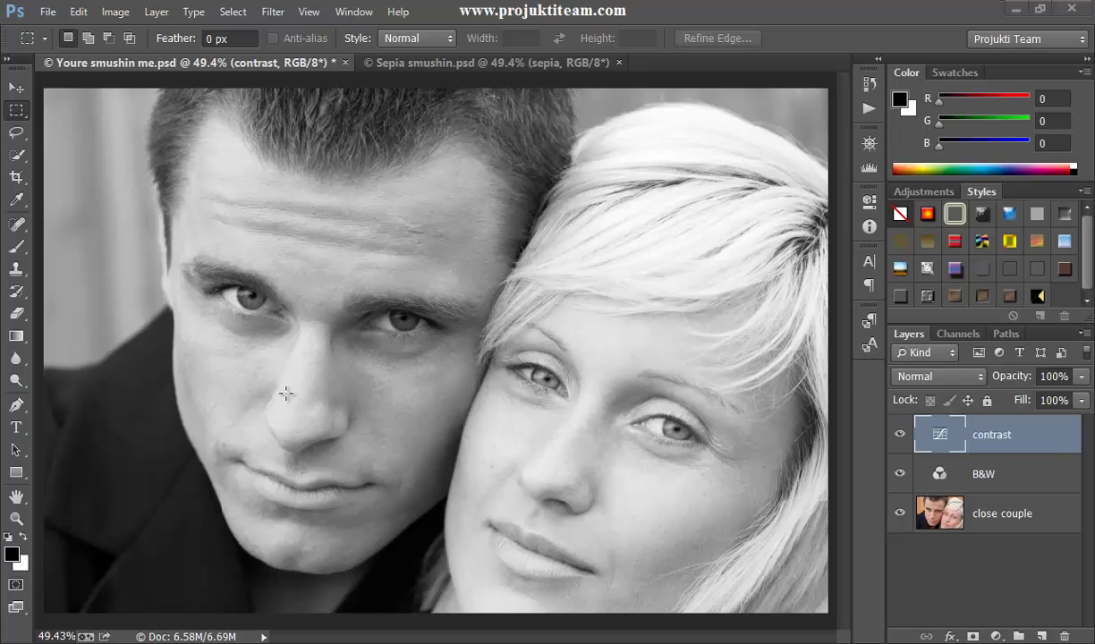
- Compare the black-and-white photo with the finished version in Sepia smushin.psd and make the Move tool active
{"action": "left_click", "coordinate": [495, 61]}
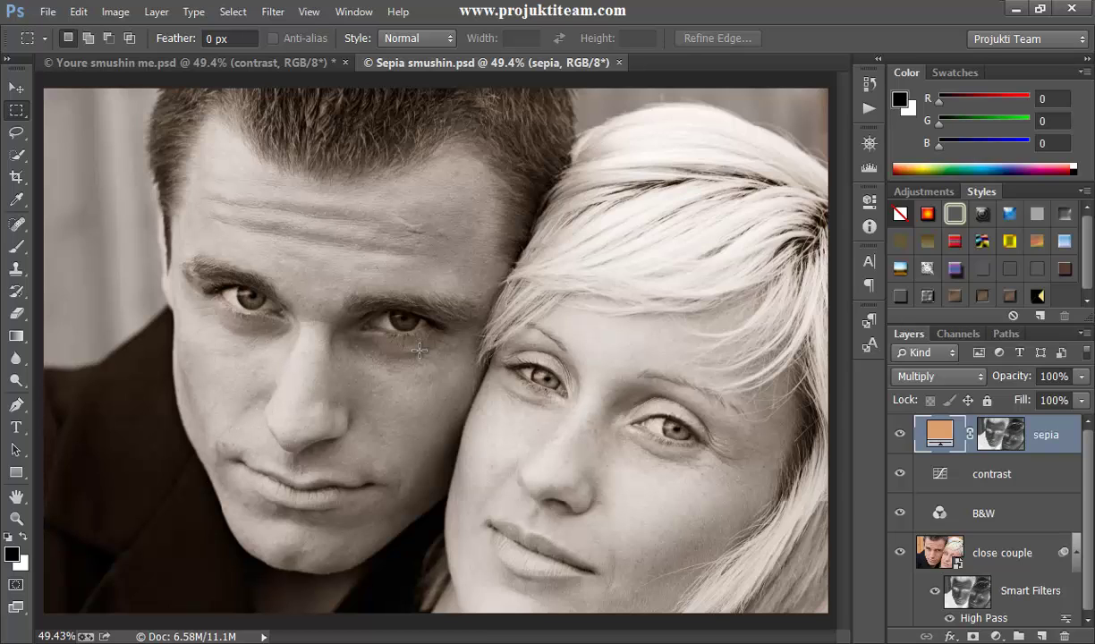
{"action": "left_click", "coordinate": [264, 61]}
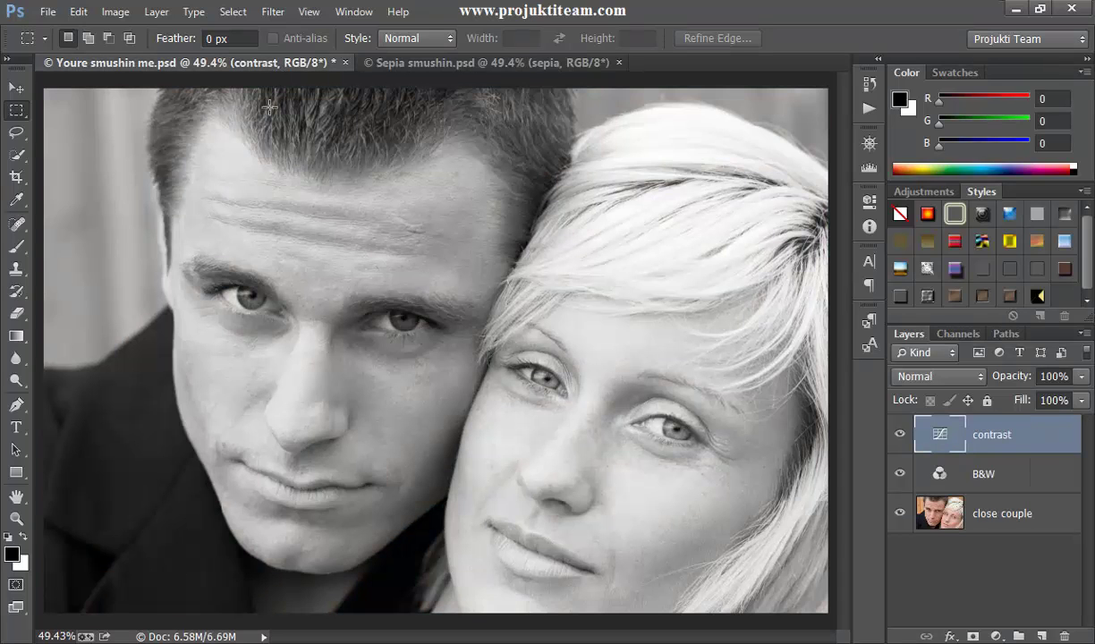
{"action": "left_click", "coordinate": [16, 86]}
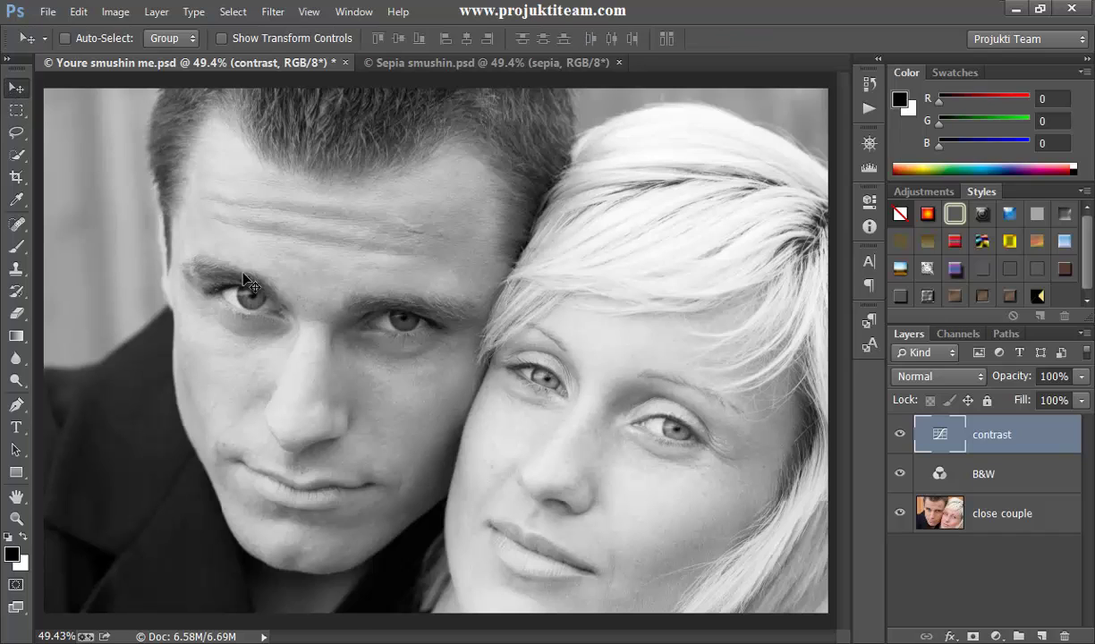
- Review the Channel Mixer settings of the B&W layer and the Curves settings of the contrast layer
{"action": "double_click", "coordinate": [938, 474]}
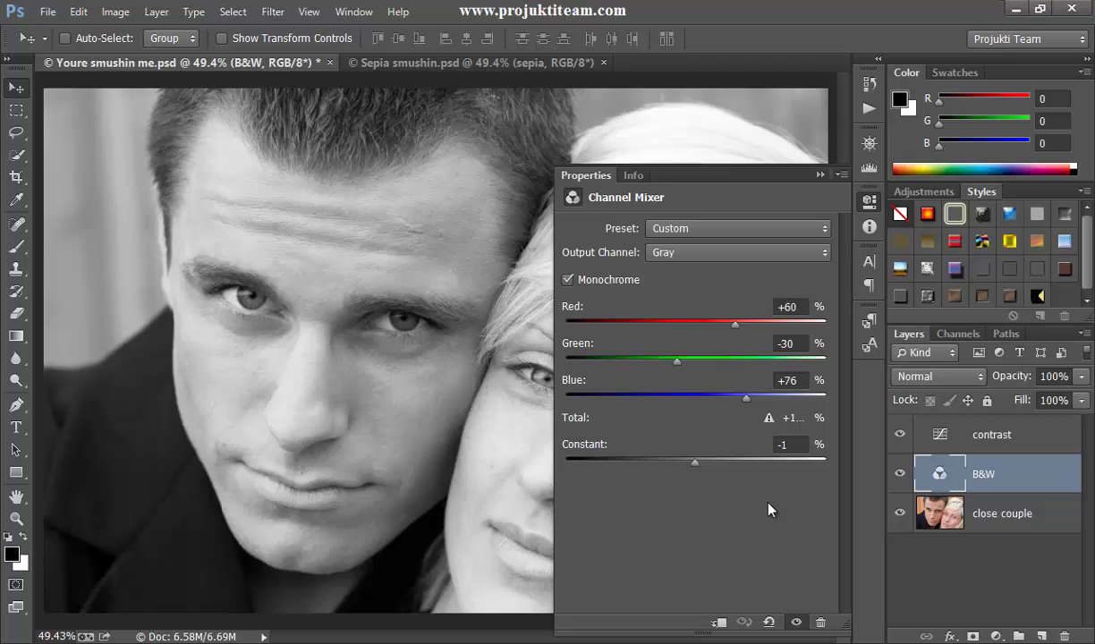
{"action": "left_click", "coordinate": [820, 174]}
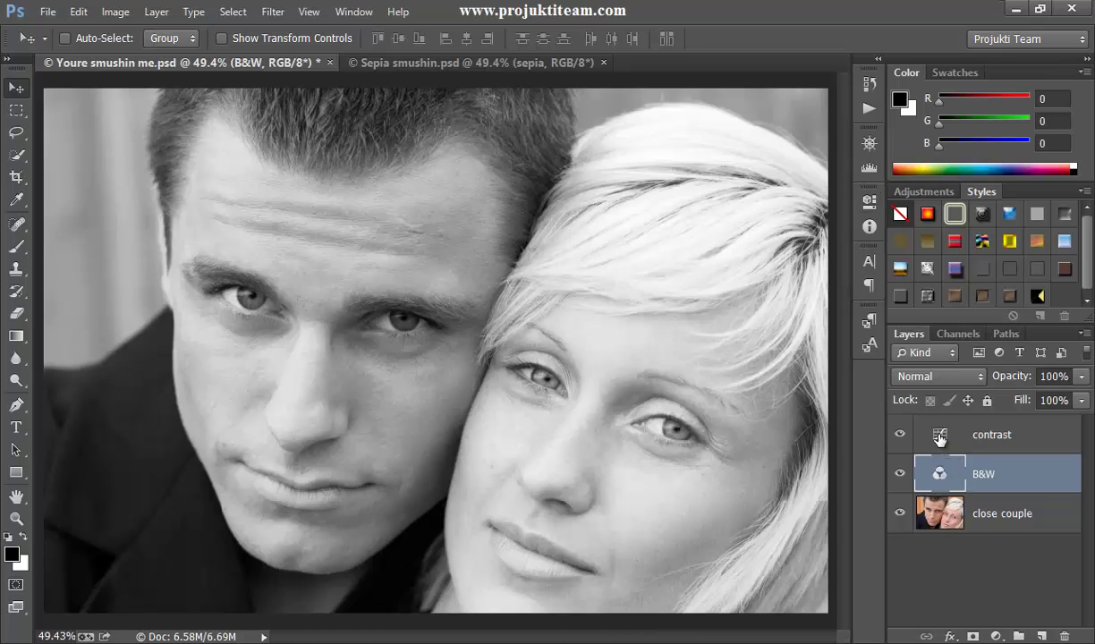
{"action": "double_click", "coordinate": [937, 436]}
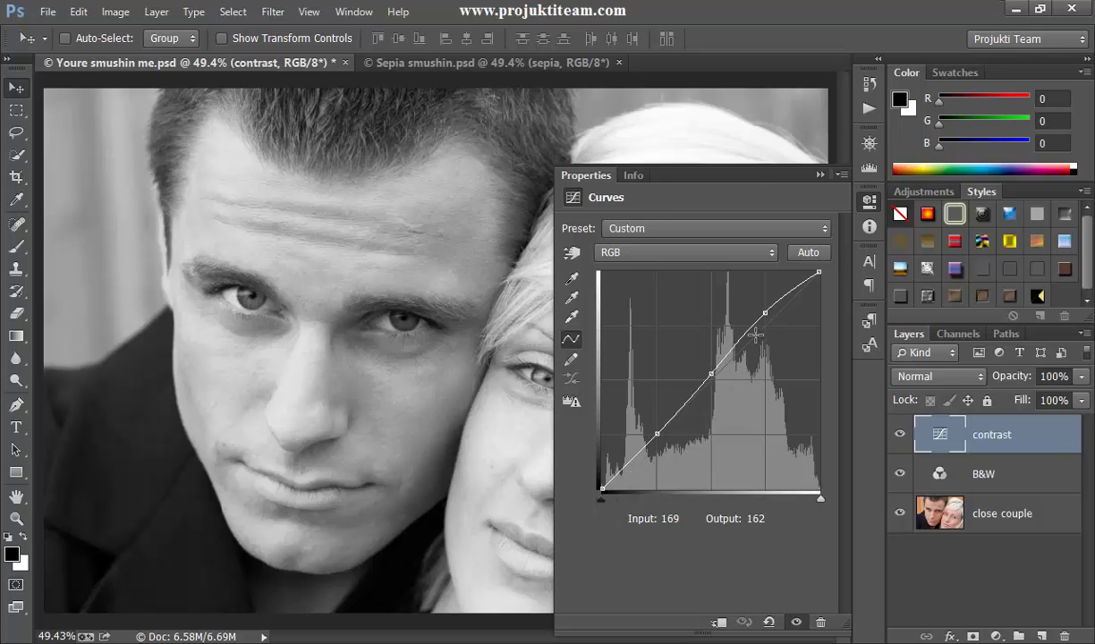
{"action": "left_click", "coordinate": [819, 174]}
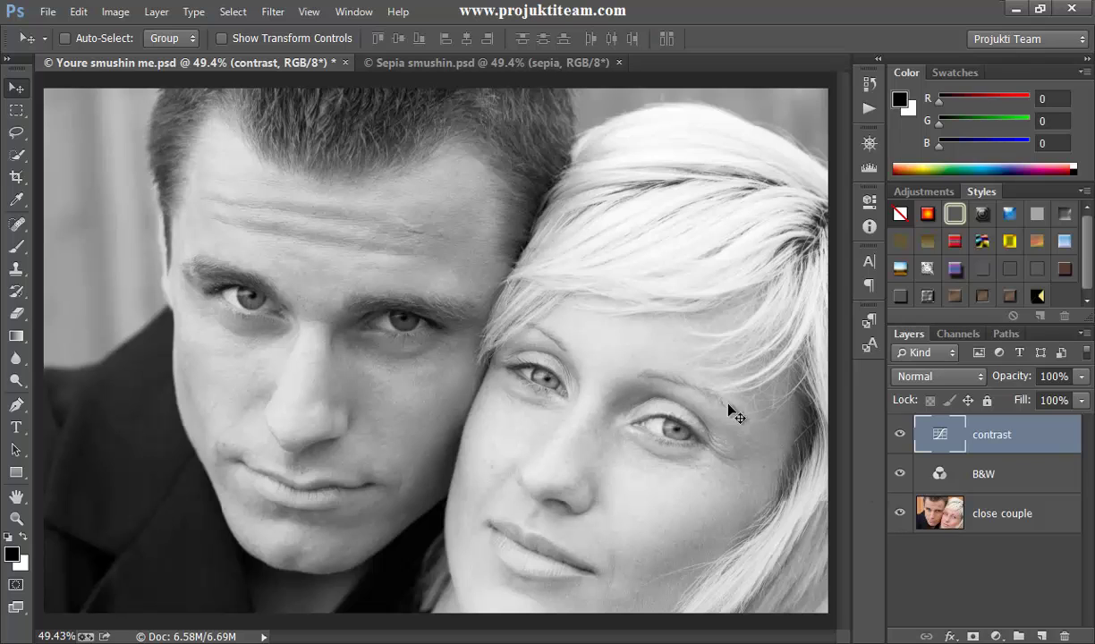
- View the original close couple photo by itself, and turn the B&W and contrast layers back on
{"action": "left_click", "coordinate": [901, 515], "text": "alt"}
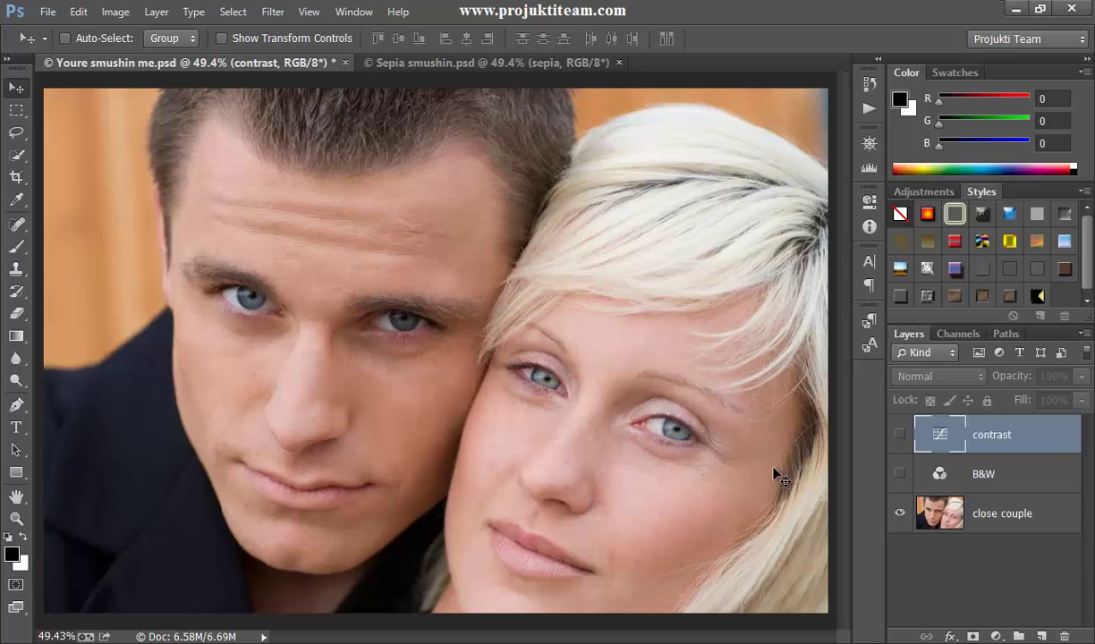
{"action": "left_click", "coordinate": [900, 473]}
{"action": "left_click", "coordinate": [899, 434]}
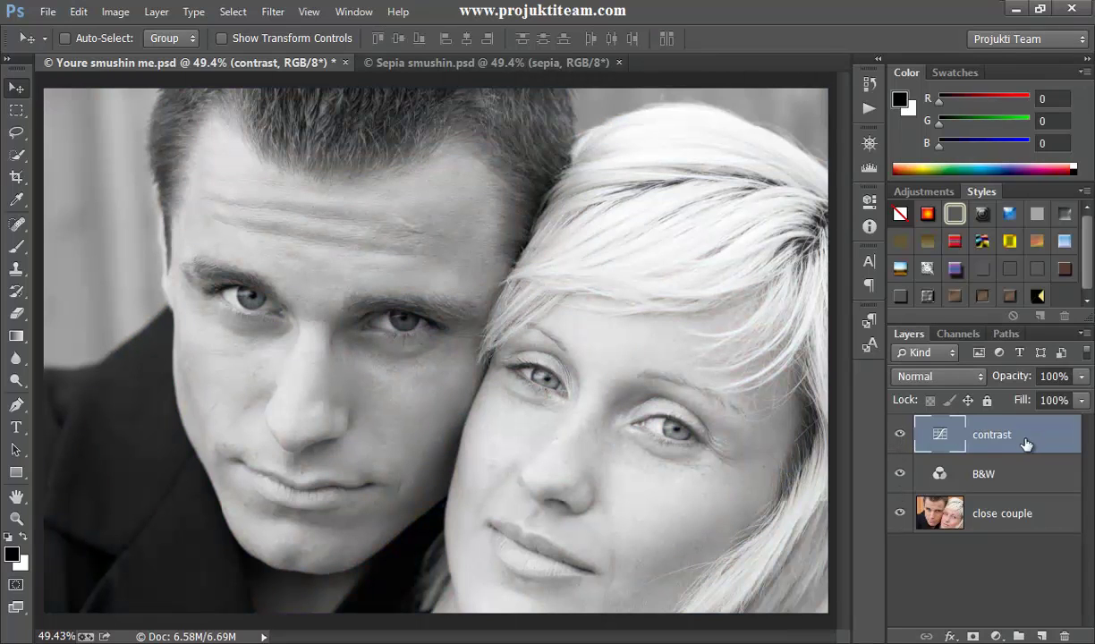
- Add a Solid Color fill layer above contrast with H 30, S 45, B 80 and set its blend mode to Multiply
{"action": "left_click", "coordinate": [997, 636]}
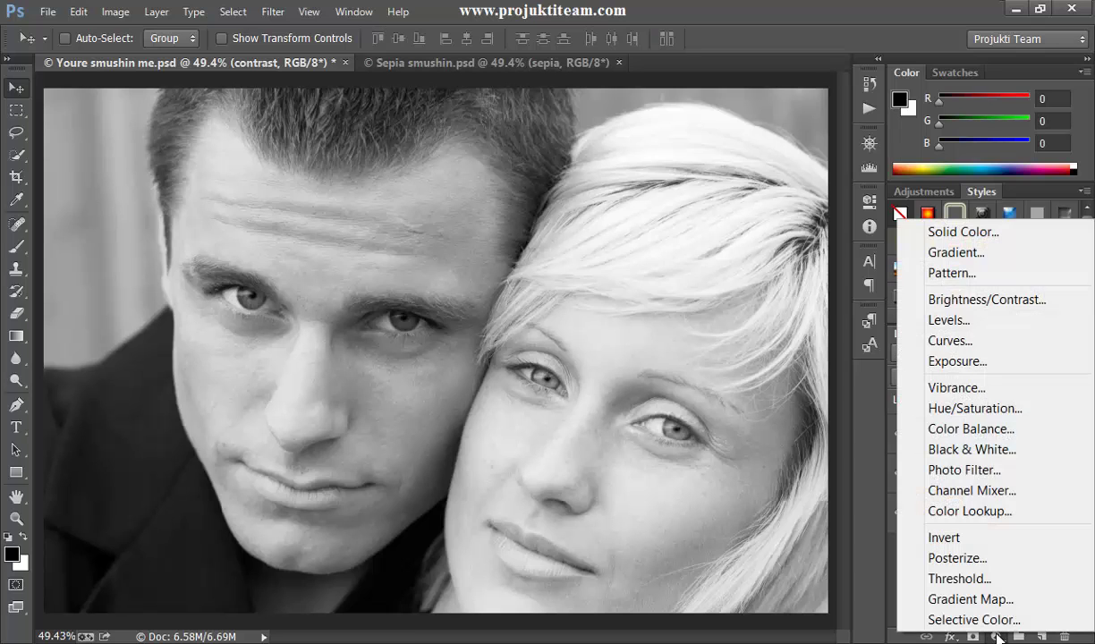
{"action": "left_click", "coordinate": [996, 235]}
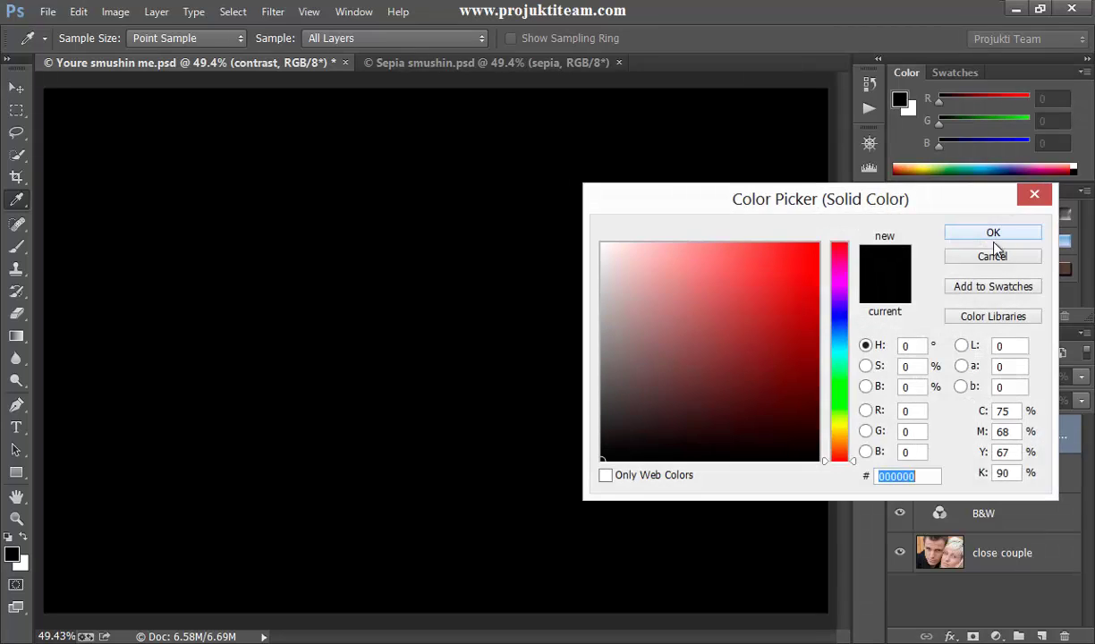
{"action": "left_click", "coordinate": [906, 346]}
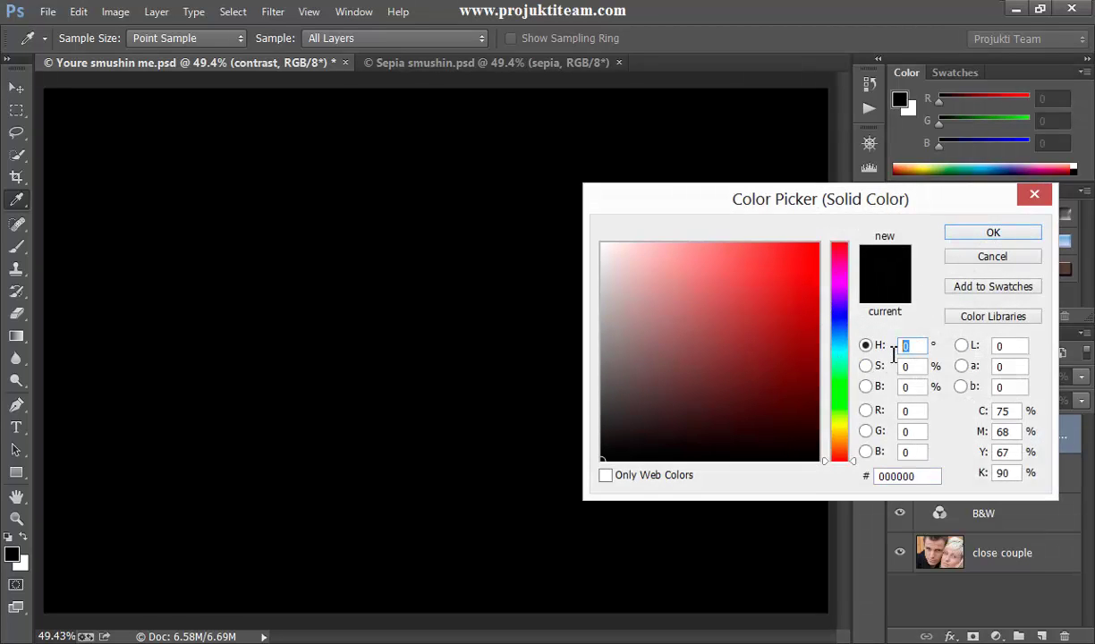
{"action": "type", "text": "30"}
{"action": "left_click", "coordinate": [906, 366]}
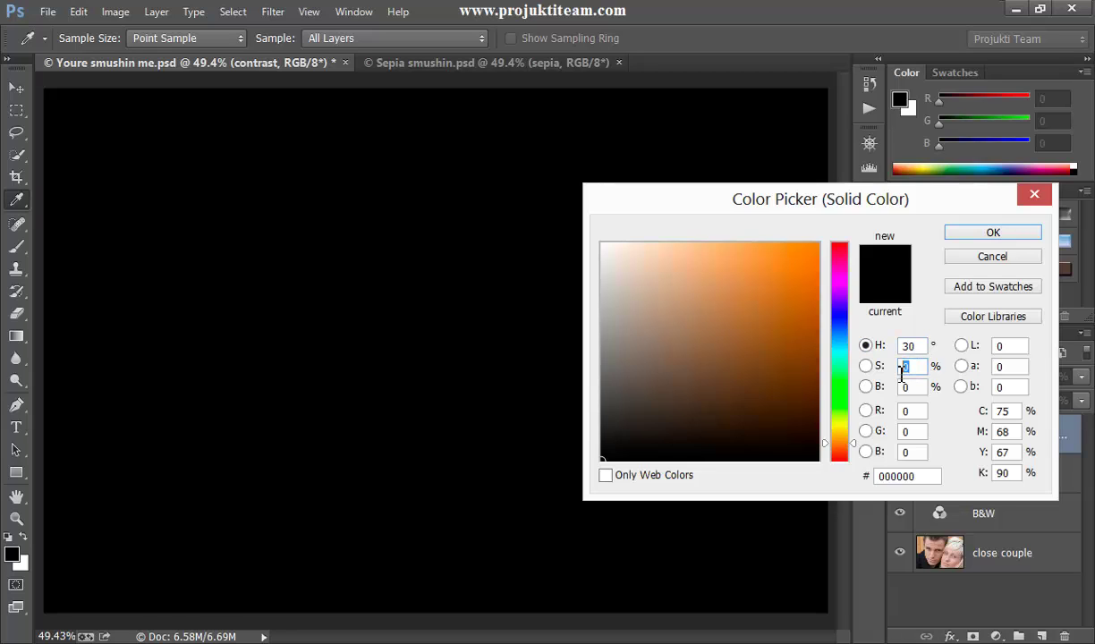
{"action": "type", "text": "45"}
{"action": "left_click", "coordinate": [898, 391]}
{"action": "type", "text": "80"}
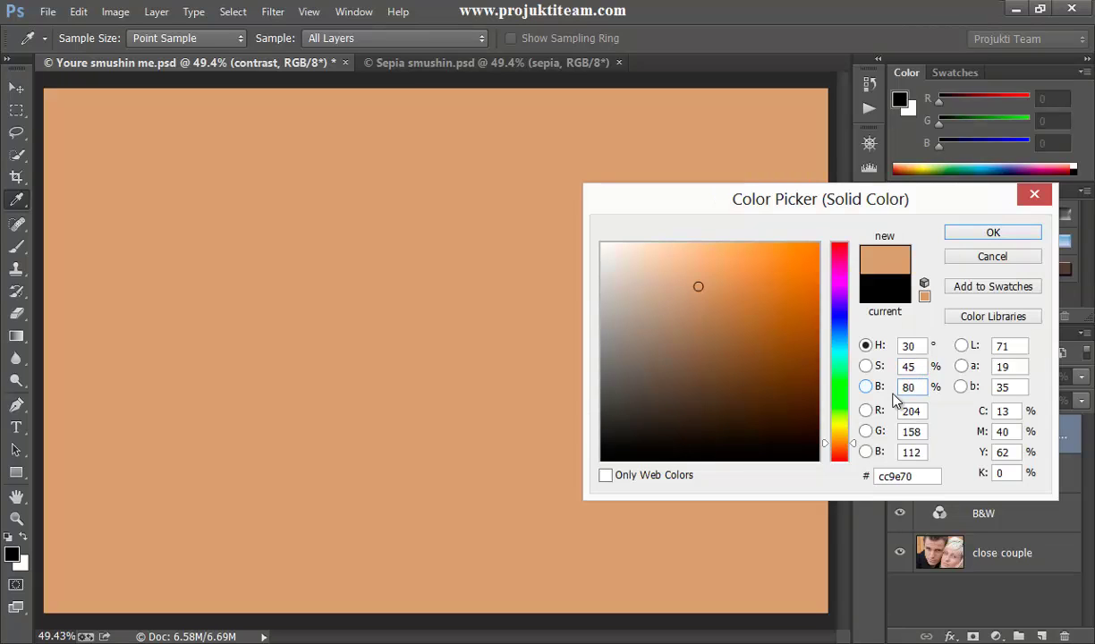
{"action": "left_click", "coordinate": [993, 234]}
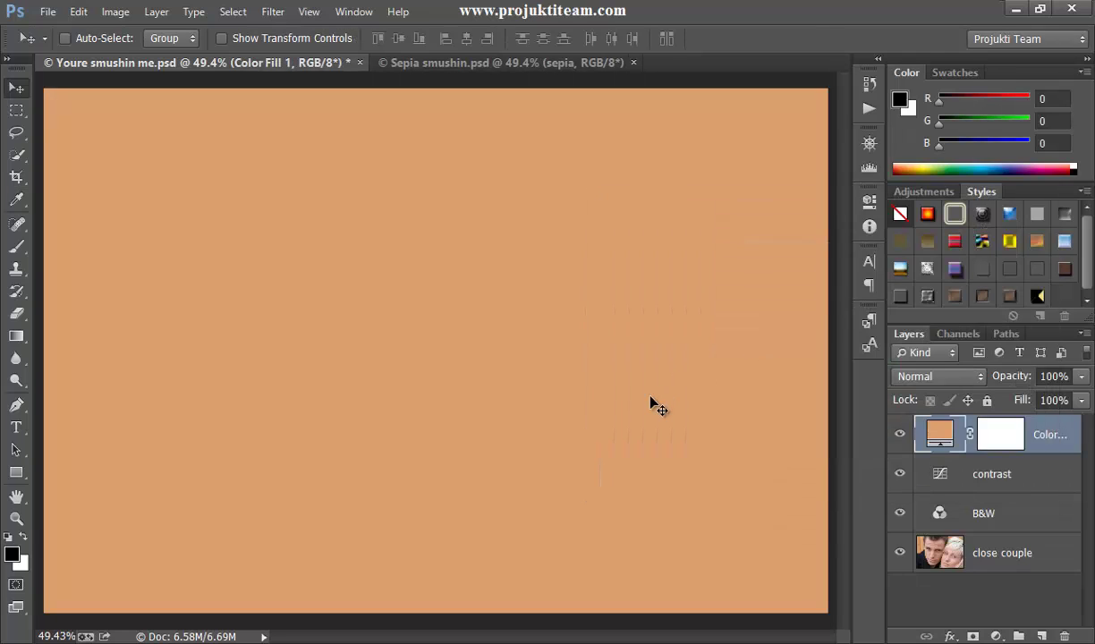
{"action": "left_click", "coordinate": [950, 377]}
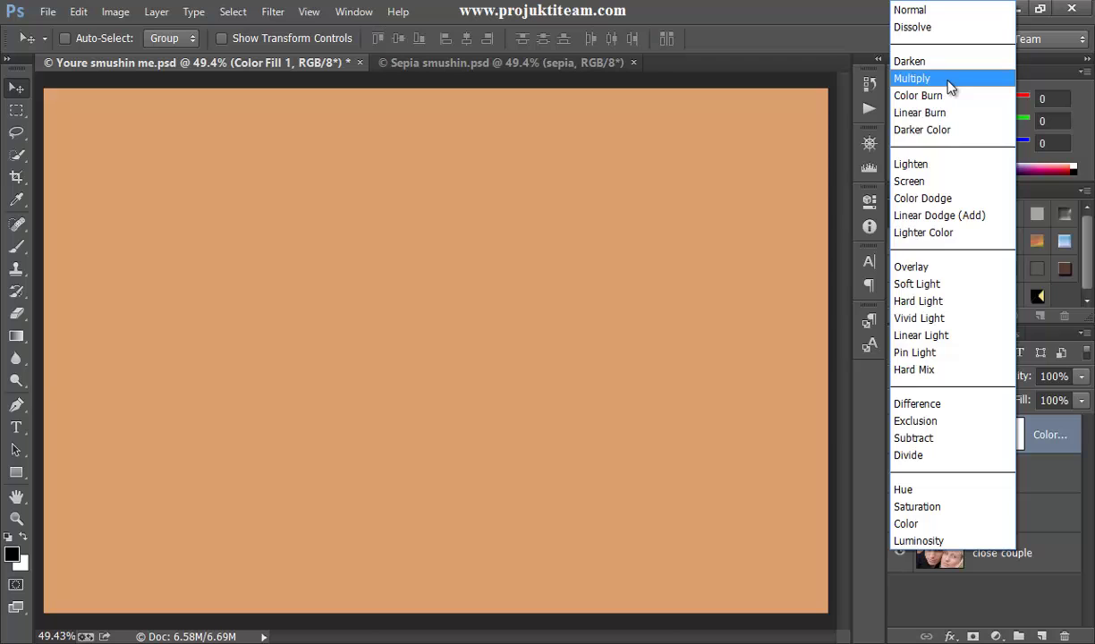
{"action": "left_click", "coordinate": [912, 78]}
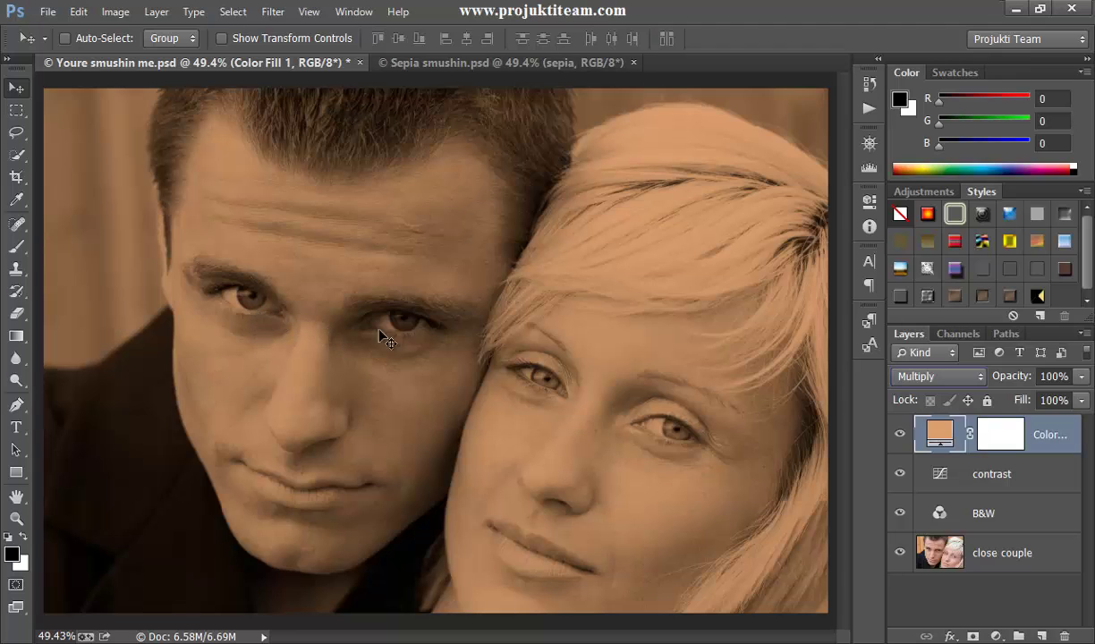
- Show only the close couple layer and compare its Red, Green and Blue channels, ending on Red
{"action": "left_click", "coordinate": [930, 555]}
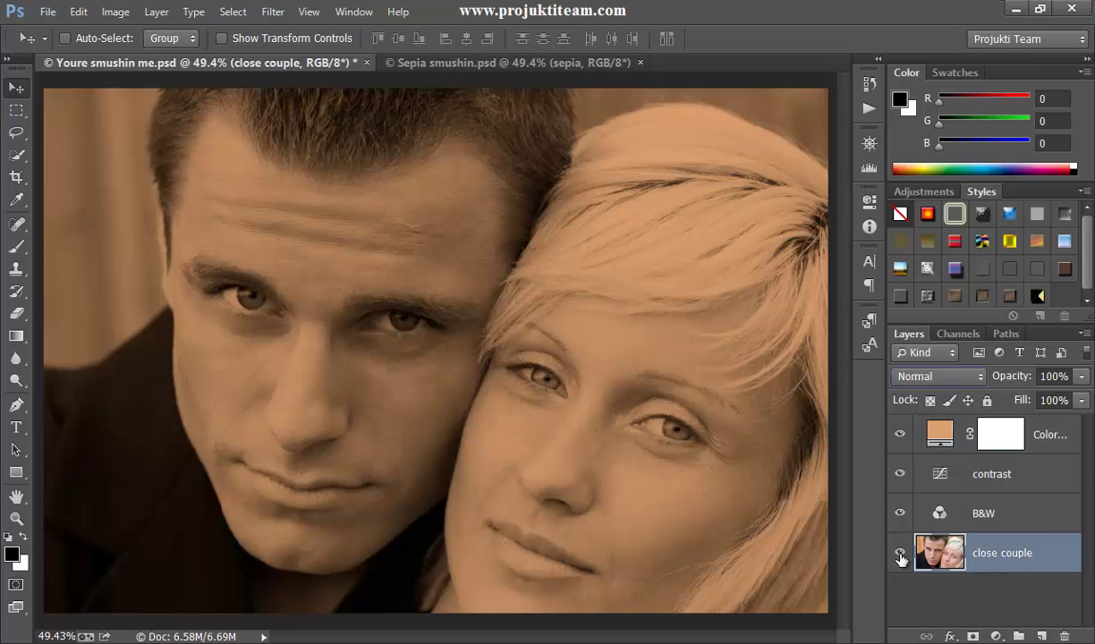
{"action": "left_click", "coordinate": [900, 557], "text": "alt"}
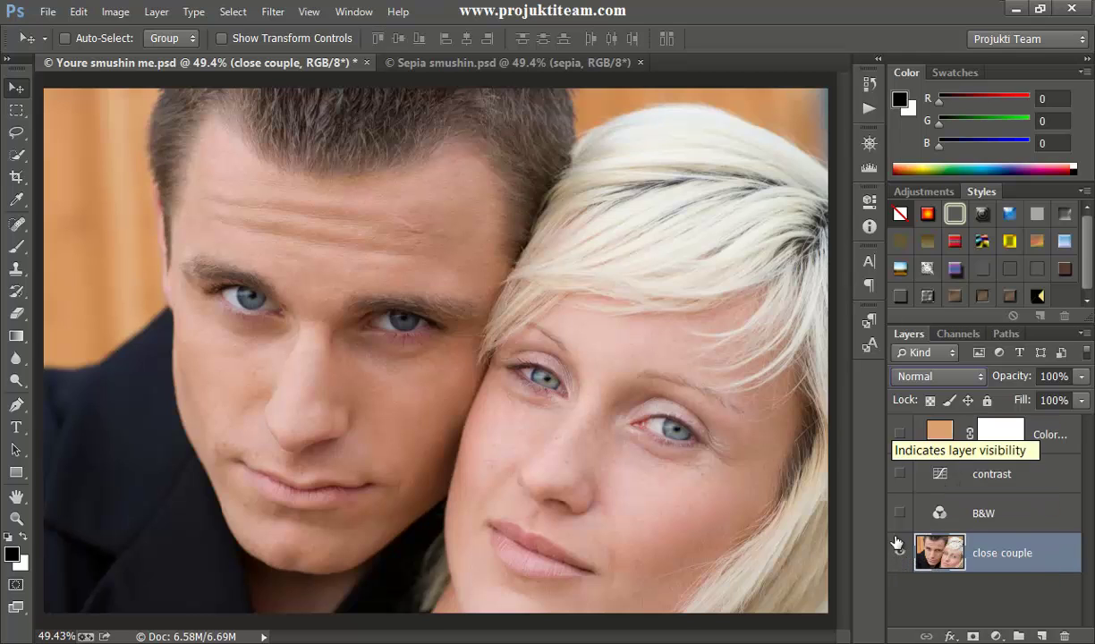
{"action": "left_click", "coordinate": [954, 338]}
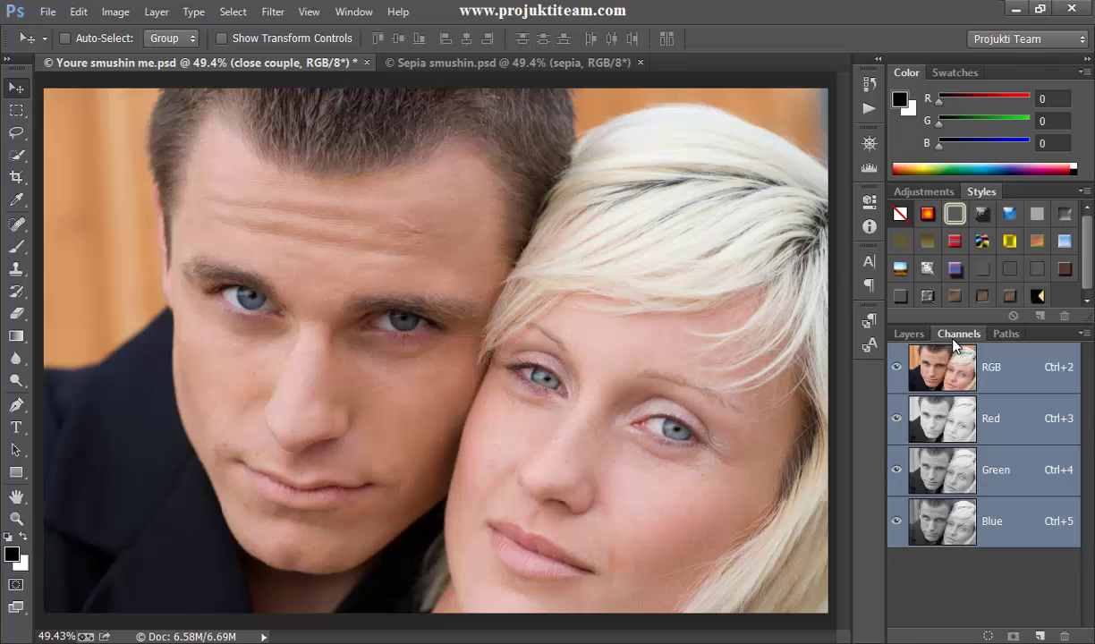
{"action": "left_click", "coordinate": [937, 417]}
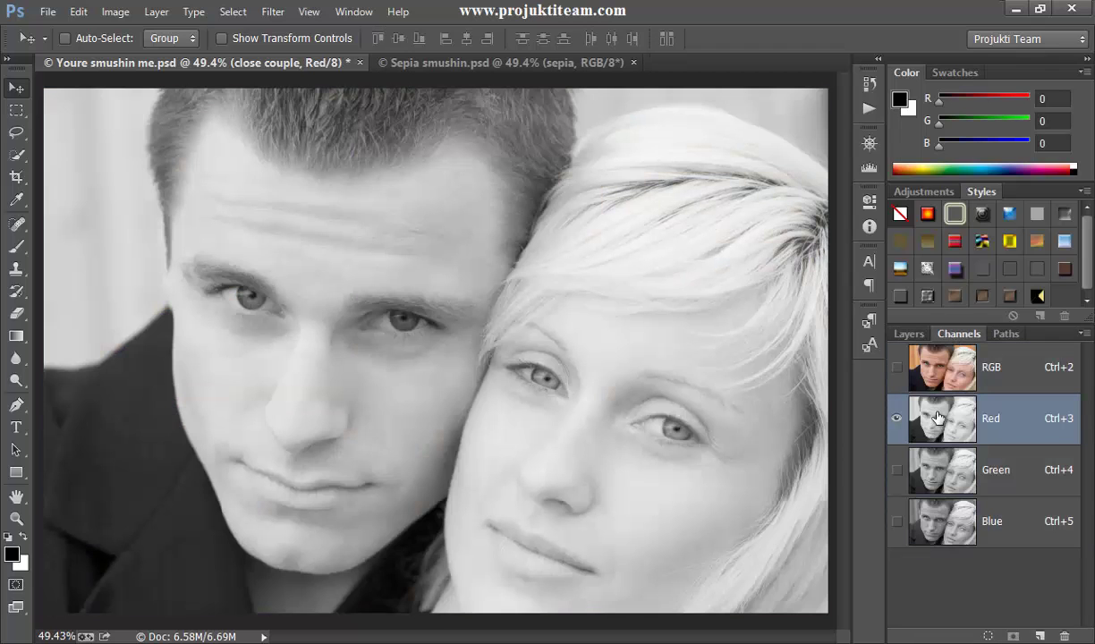
{"action": "left_click", "coordinate": [945, 474]}
{"action": "key", "text": "ctrl+5"}
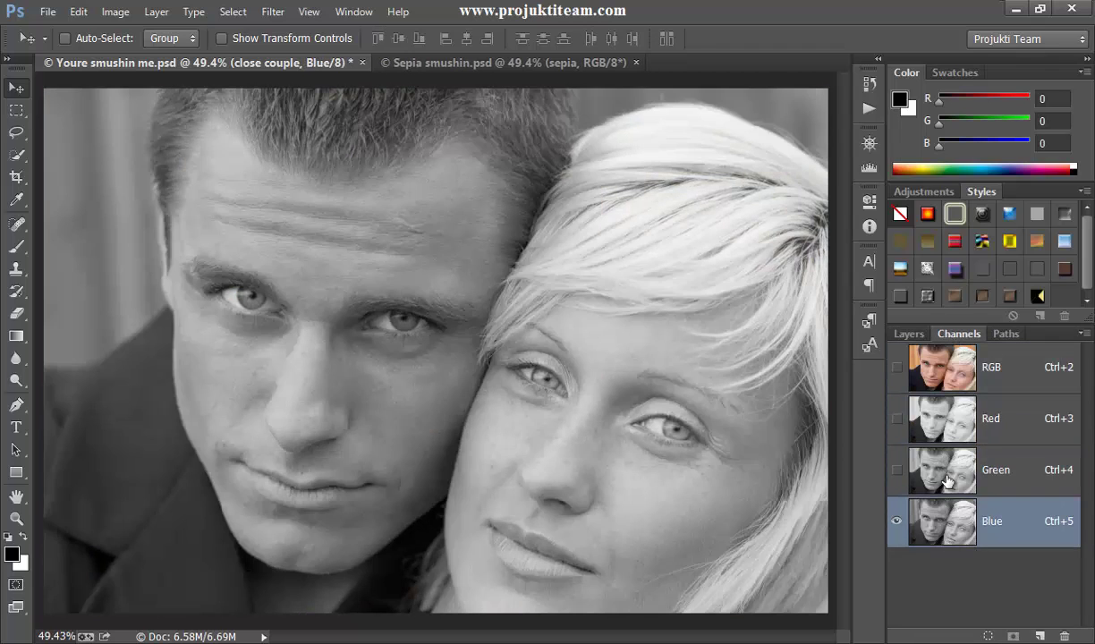
{"action": "left_click", "coordinate": [950, 428]}
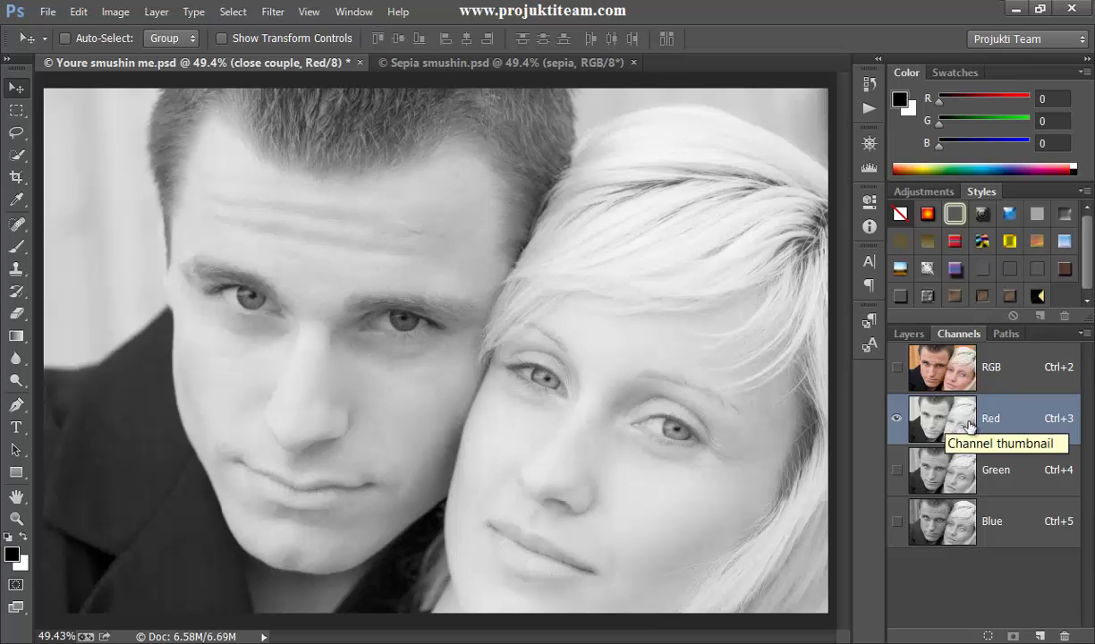
- Load the Red channel as a selection, return to the RGB composite and show the B&W, contrast and color fill layers again
{"action": "left_click", "coordinate": [943, 420], "text": "ctrl"}
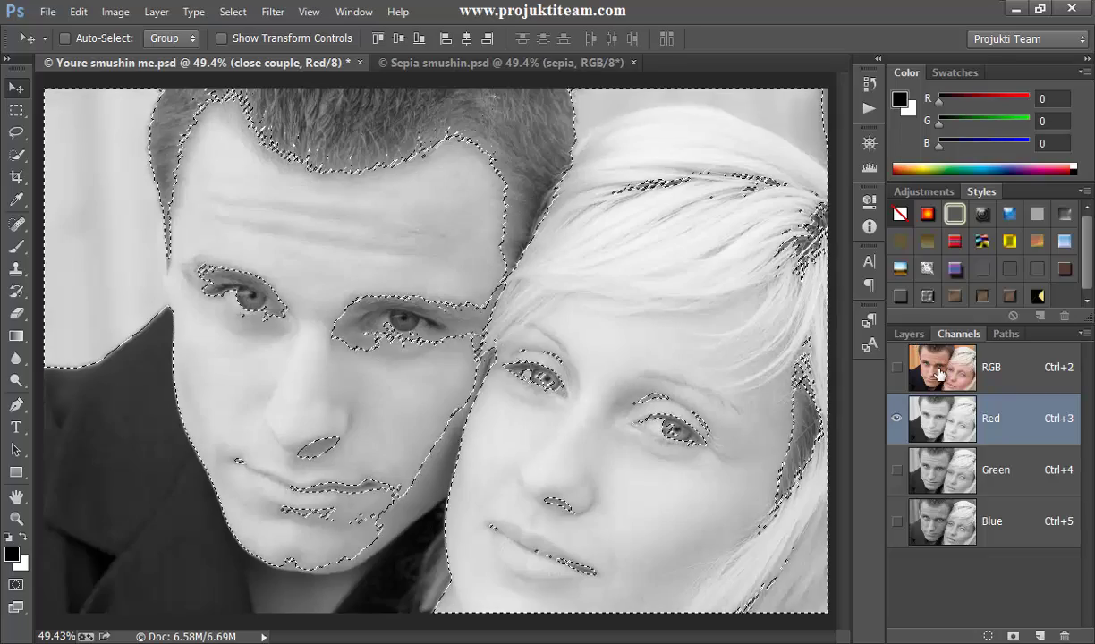
{"action": "key", "text": "ctrl+2"}
{"action": "left_click", "coordinate": [909, 335]}
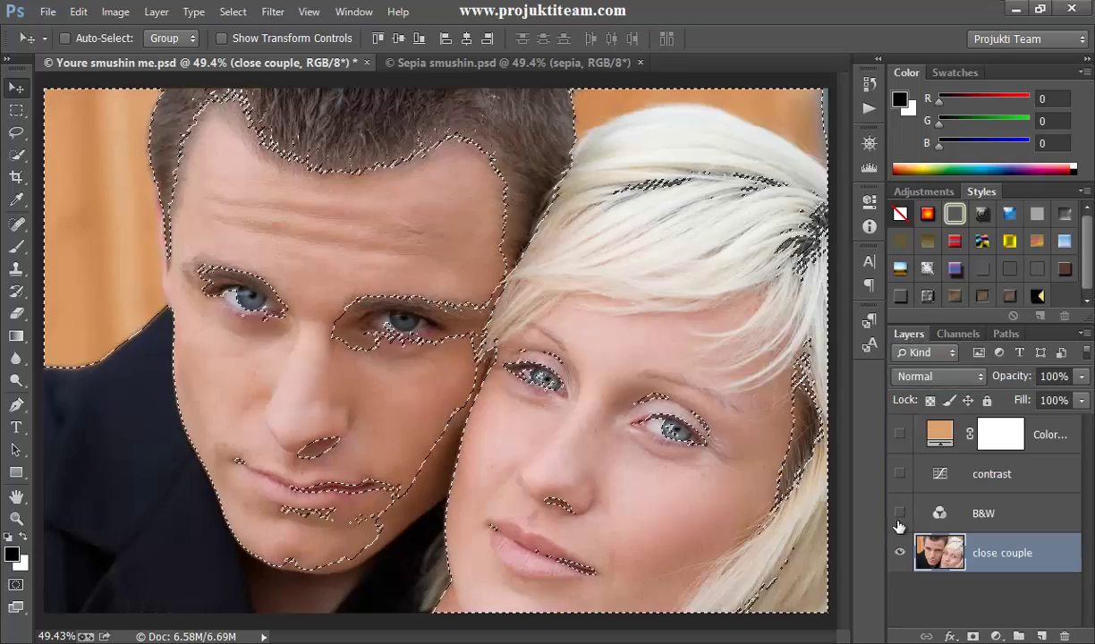
{"action": "left_click_drag", "start_coordinate": [900, 523], "coordinate": [904, 433]}
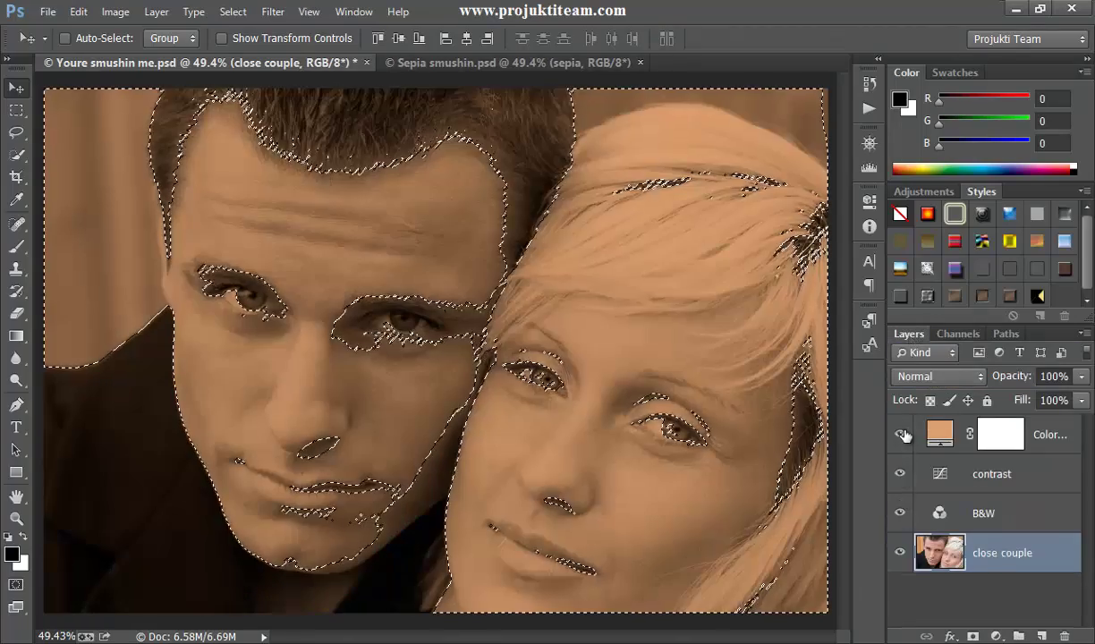
- Replace the color fill layer's blank mask with an inverted mask made from the Red channel selection, hiding the highlights
{"action": "left_click", "coordinate": [1009, 433]}
{"action": "key", "text": "shift+alt+m"}
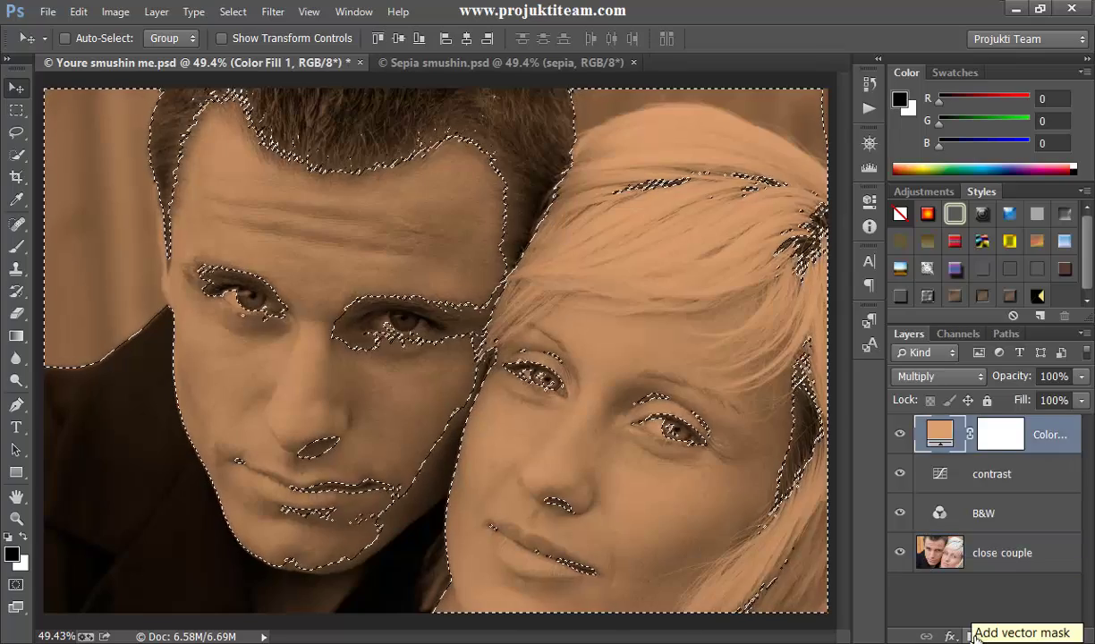
{"action": "left_click", "coordinate": [1002, 436]}
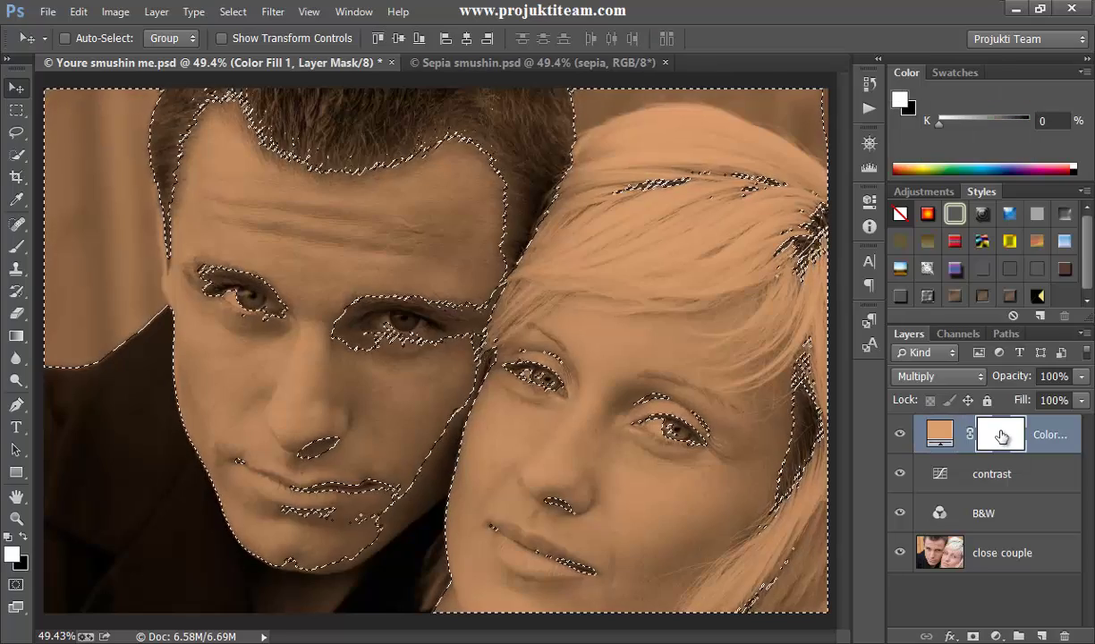
{"action": "right_click", "coordinate": [1003, 437]}
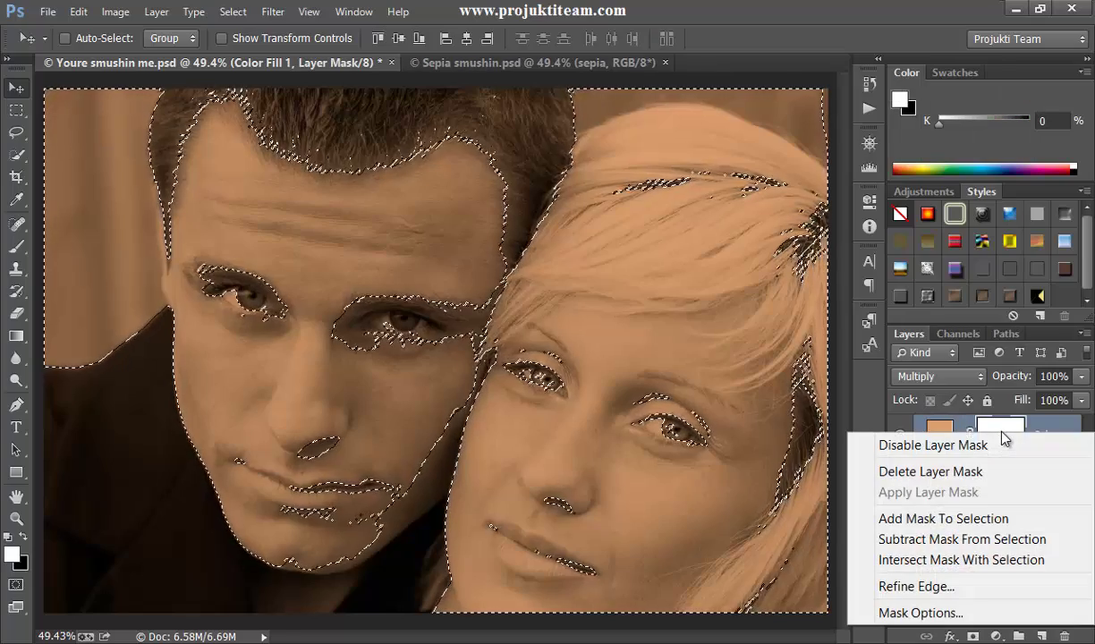
{"action": "left_click", "coordinate": [979, 473]}
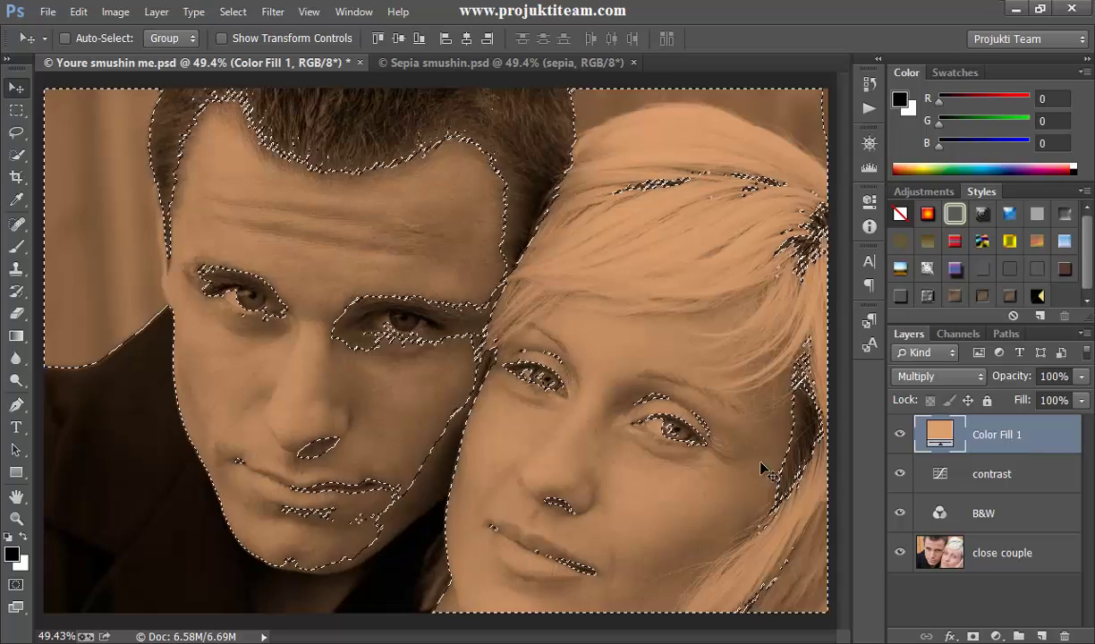
{"action": "left_click", "coordinate": [972, 636]}
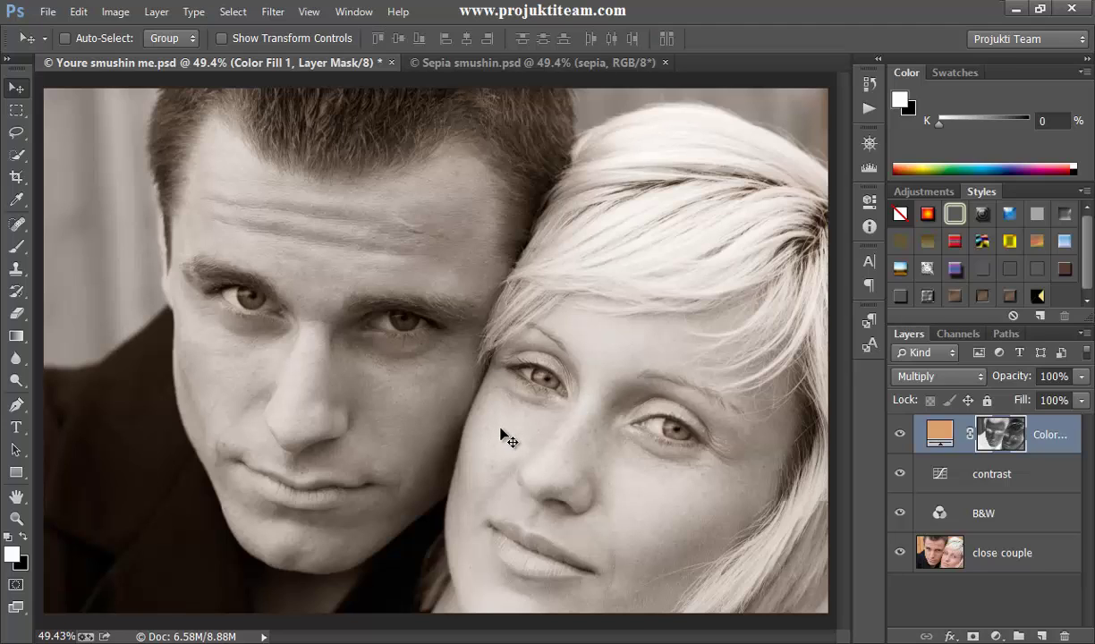
- Make the color fill active instead of its mask and compare the toned photo with Sepia smushin.psd
{"action": "left_click", "coordinate": [940, 433]}
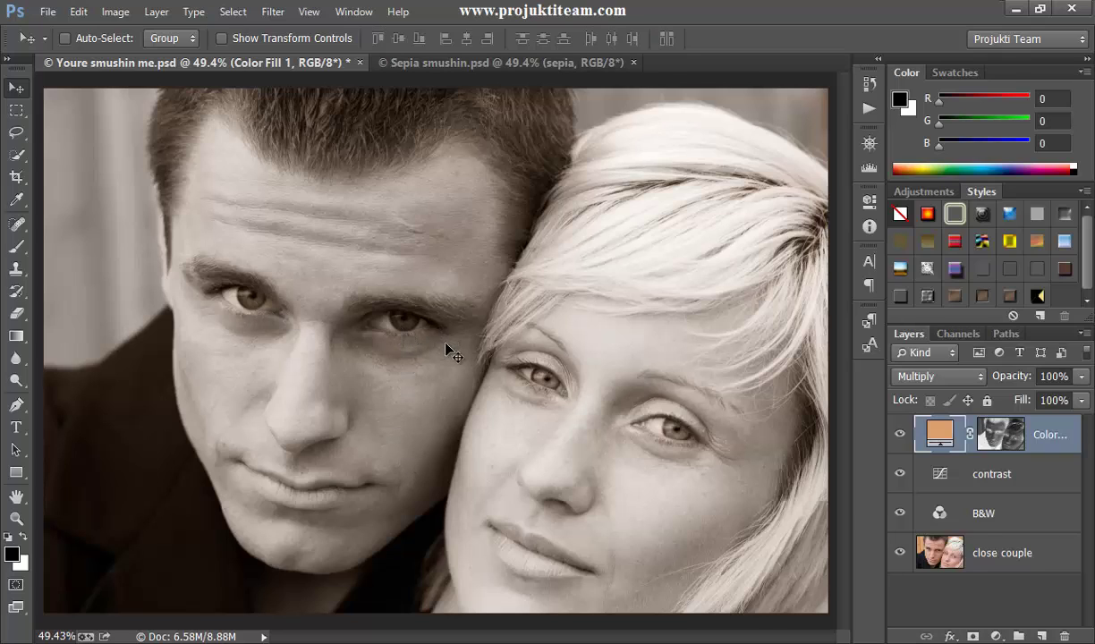
{"action": "left_click", "coordinate": [411, 64]}
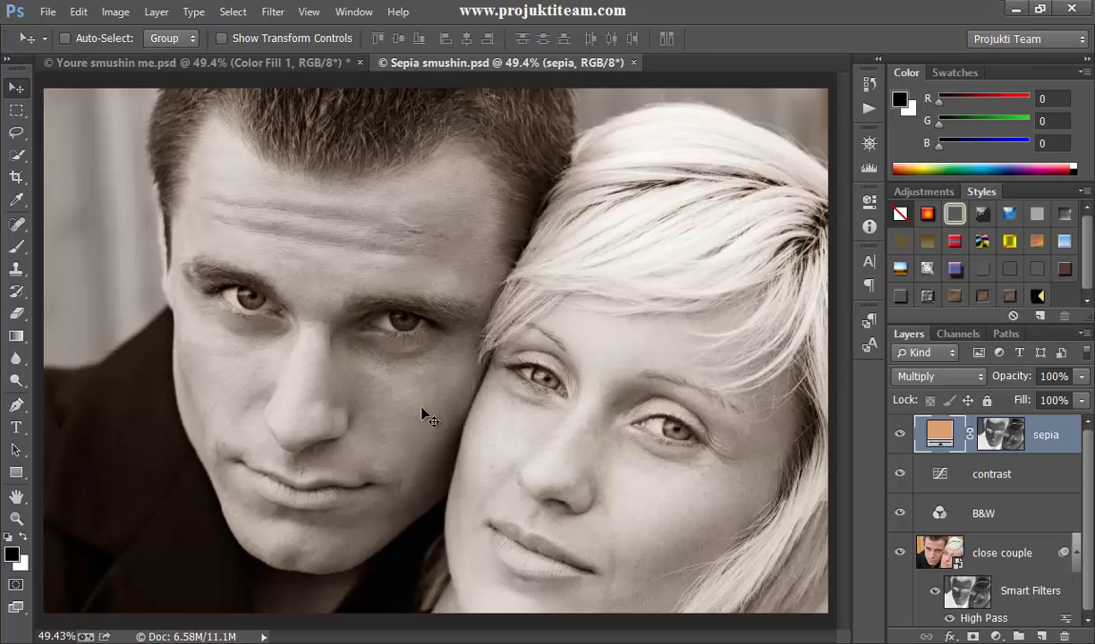
{"action": "left_click", "coordinate": [264, 59]}
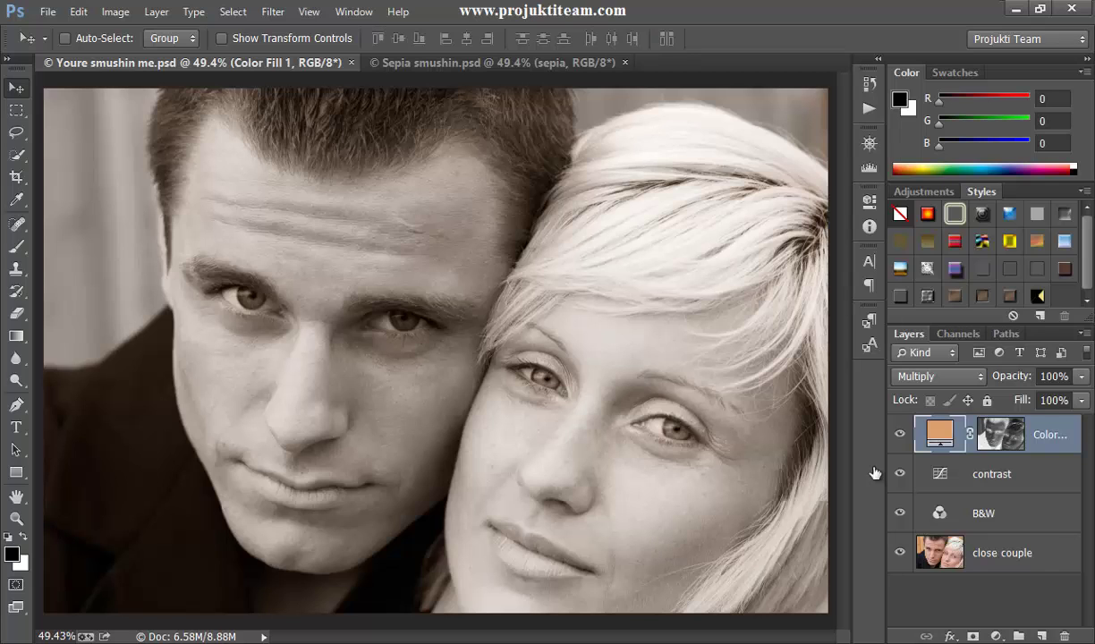
- Load the color fill mask as a selection and convert the close couple layer to a smart object
{"action": "left_click", "coordinate": [1006, 439], "text": "ctrl"}
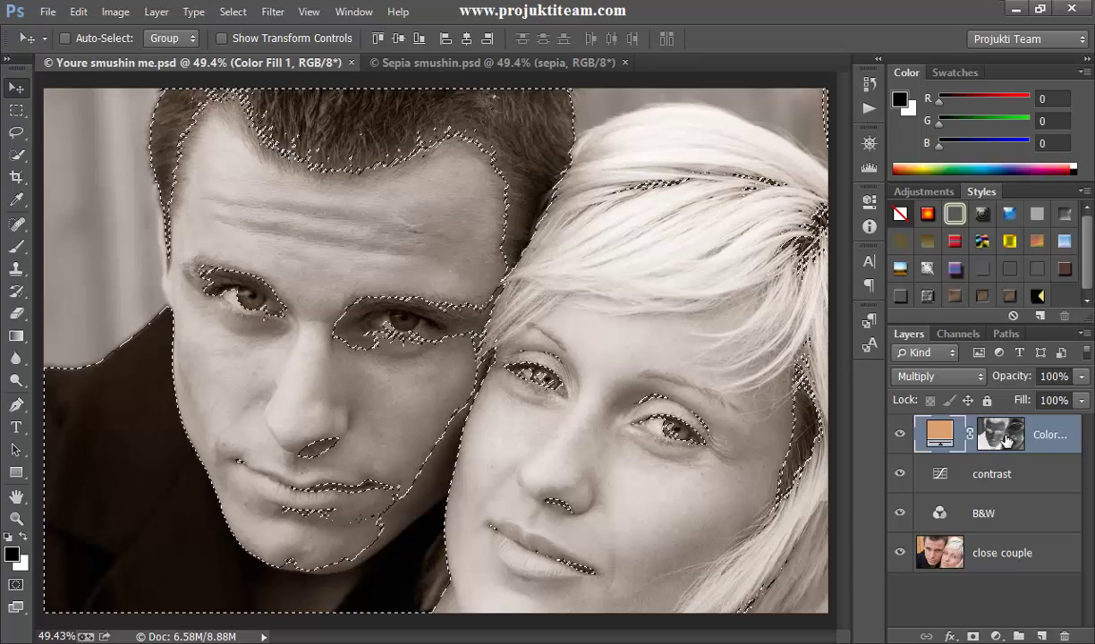
{"action": "left_click", "coordinate": [1042, 557]}
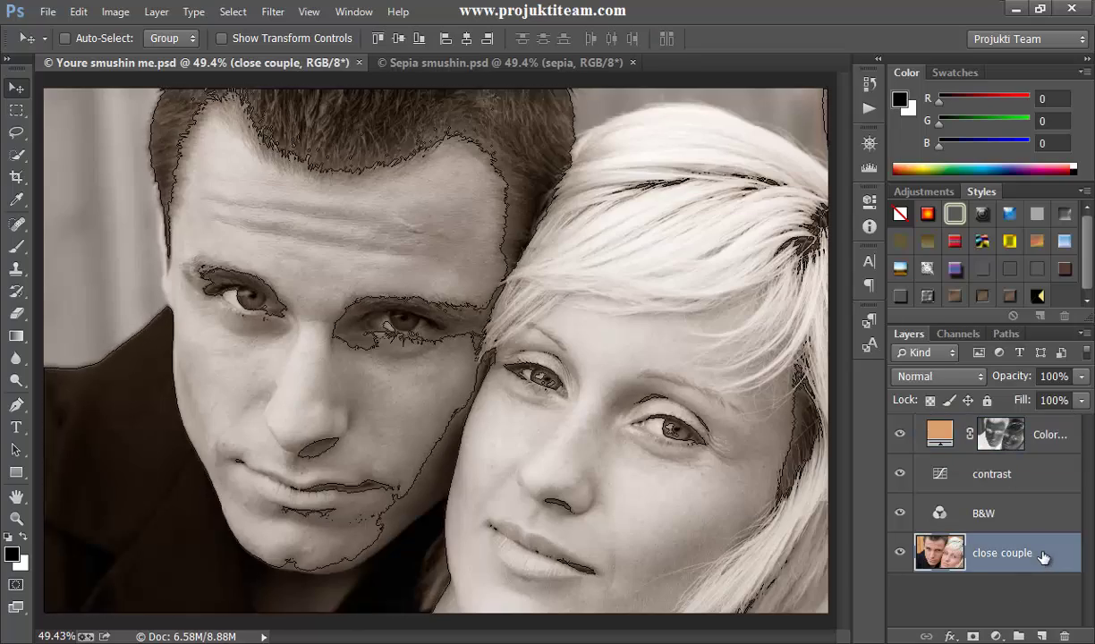
{"action": "left_click", "coordinate": [1085, 334]}
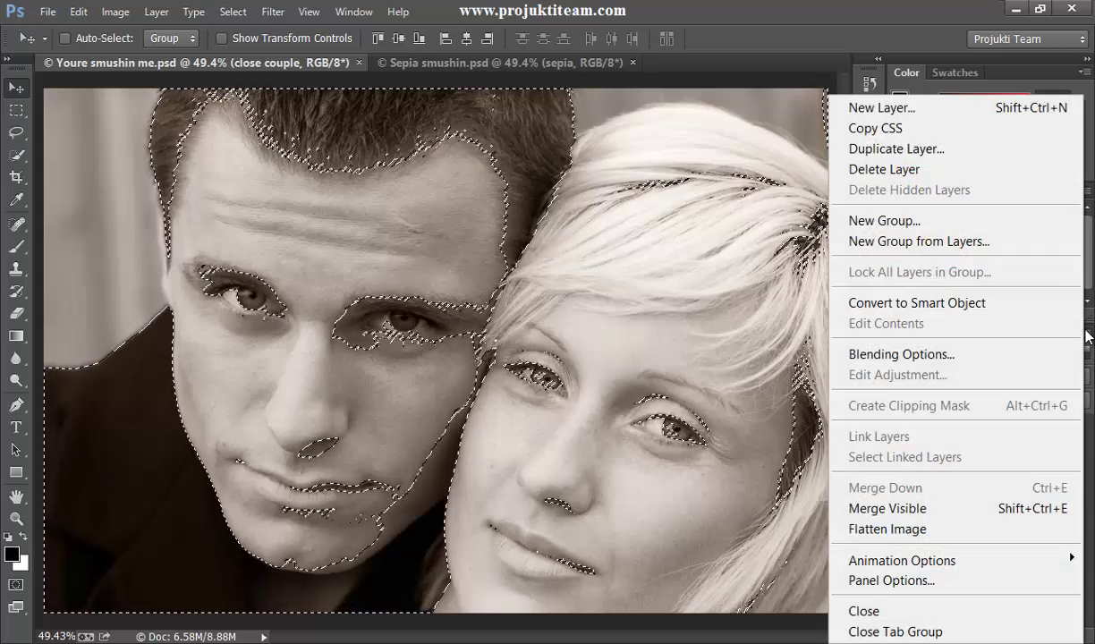
{"action": "left_click", "coordinate": [874, 309]}
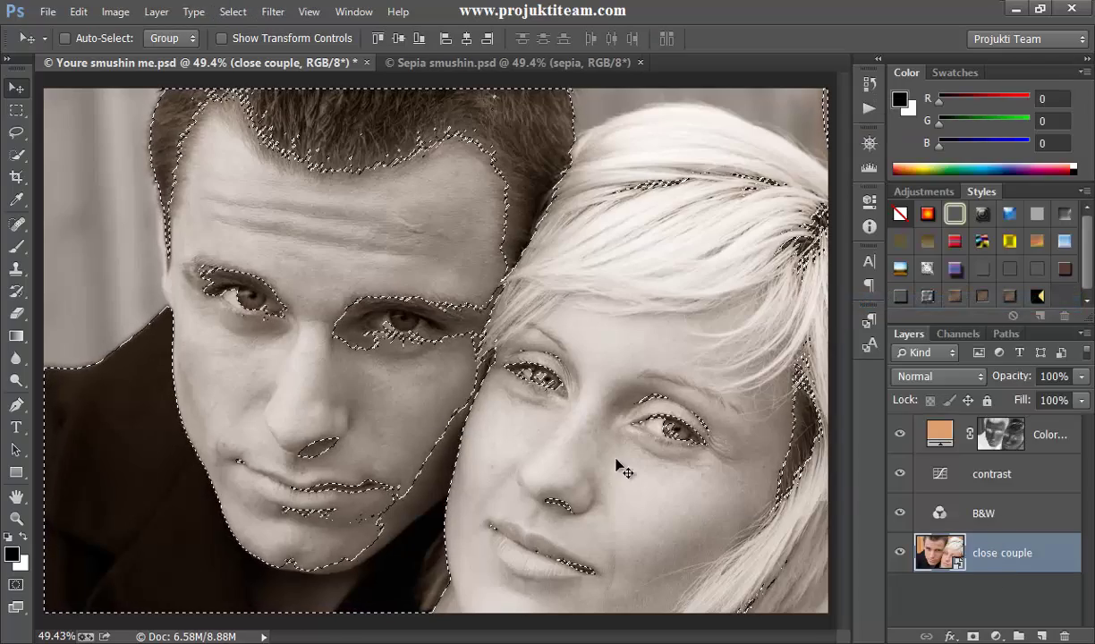
- Apply a High Pass smart filter with a 12-pixel radius to the close couple layer within the selection
{"action": "left_click", "coordinate": [273, 12]}
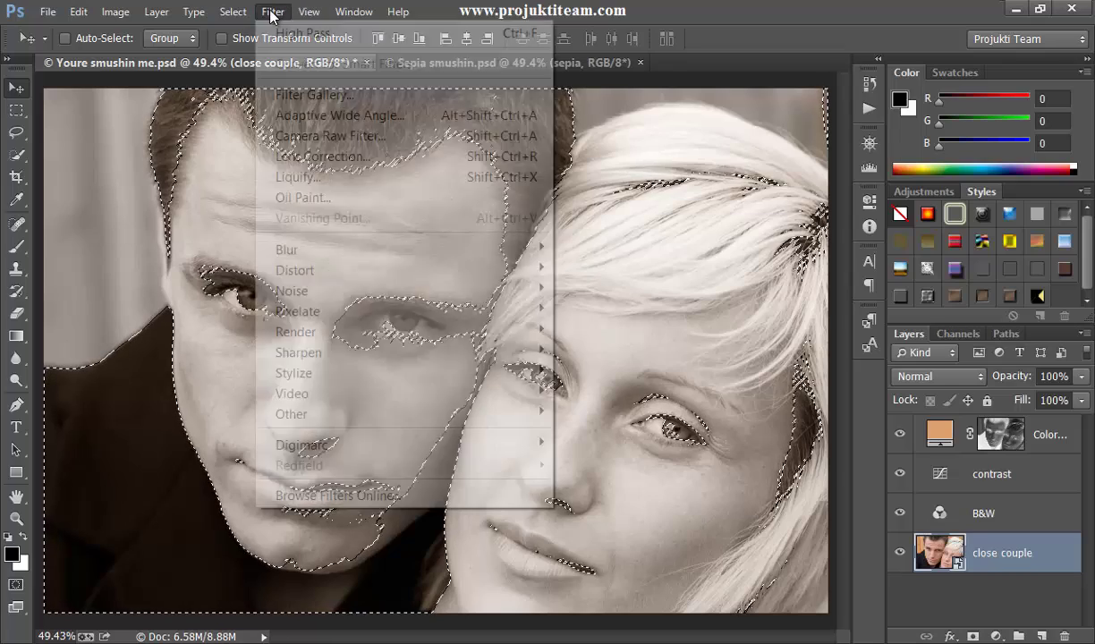
{"action": "mouse_move", "coordinate": [343, 416]}
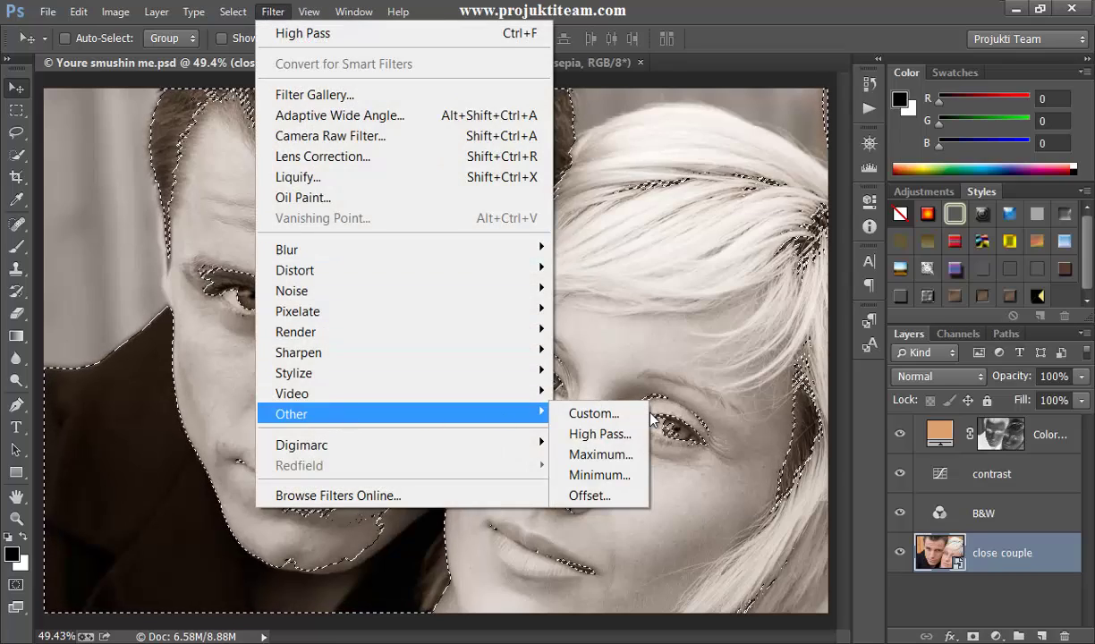
{"action": "left_click", "coordinate": [609, 437]}
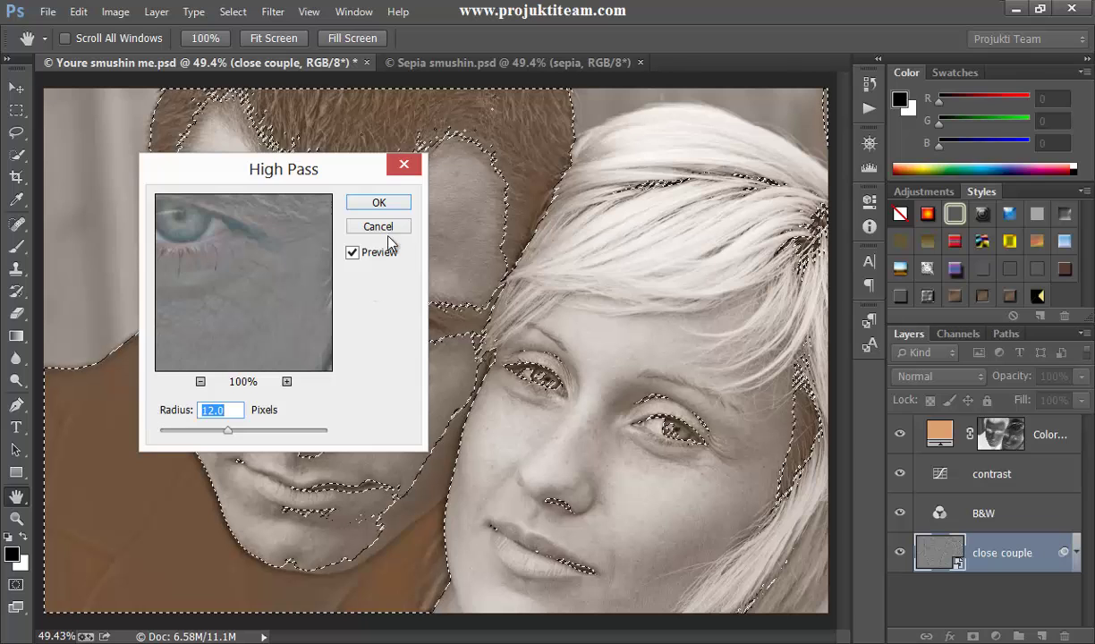
{"action": "left_click", "coordinate": [396, 206]}
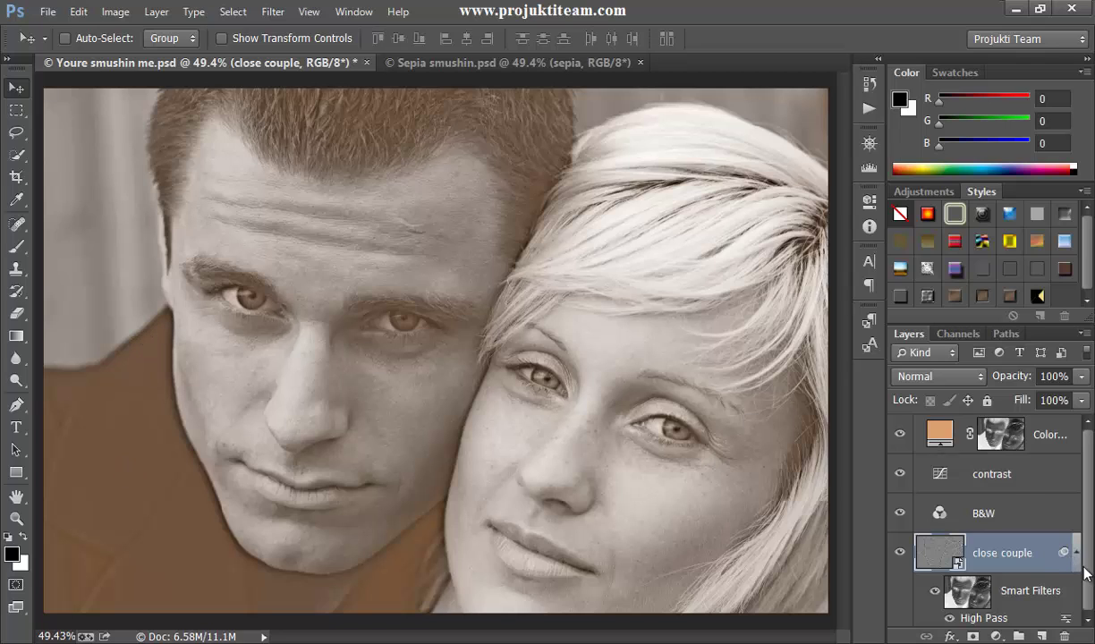
- Set the blend mode of the close couple layer's High Pass smart filter to Overlay
{"action": "double_click", "coordinate": [1064, 624]}
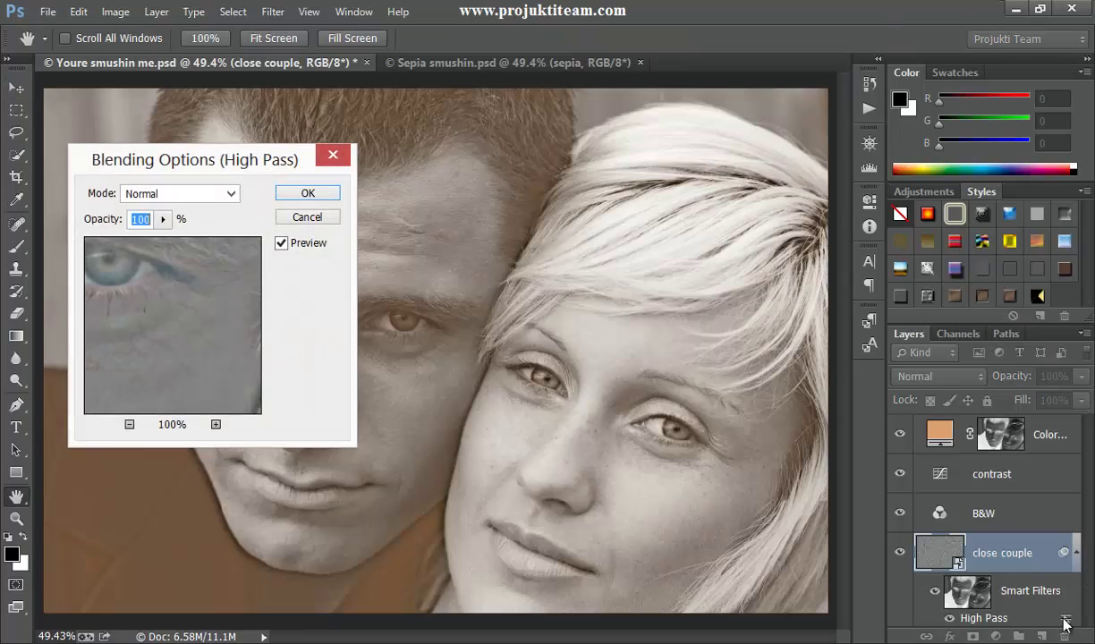
{"action": "left_click", "coordinate": [195, 191]}
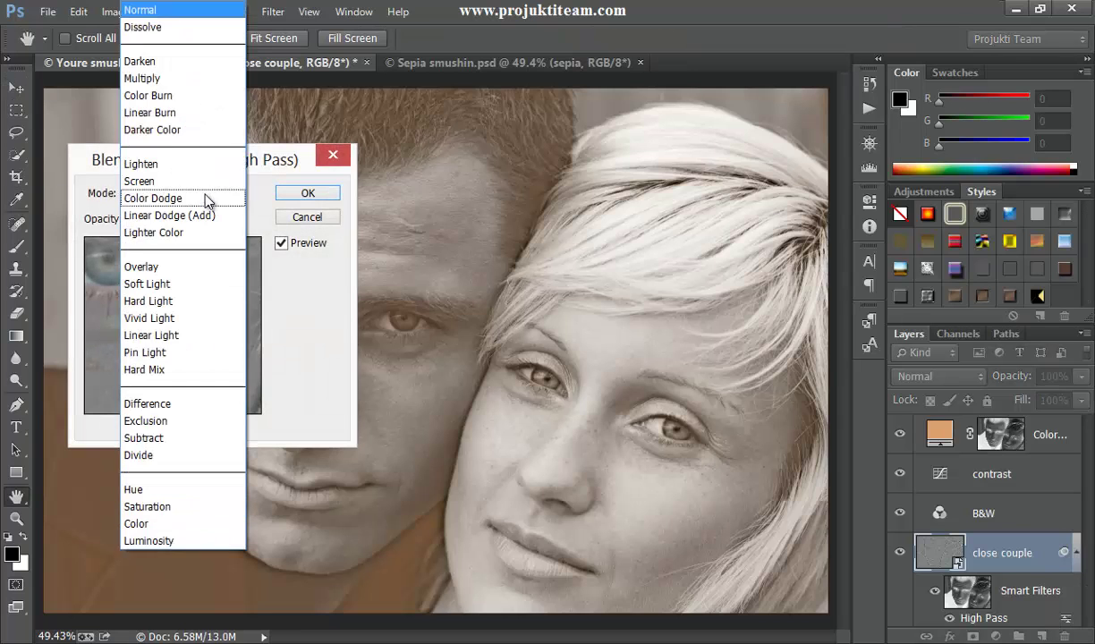
{"action": "left_click", "coordinate": [179, 266]}
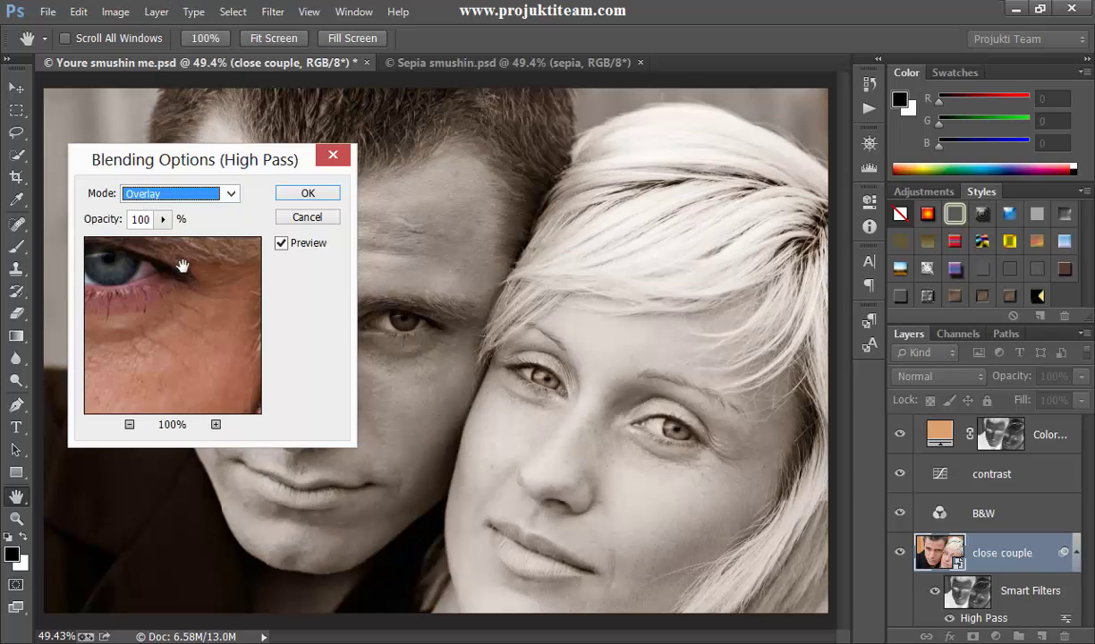
{"action": "left_click_drag", "start_coordinate": [230, 177], "coordinate": [830, 222]}
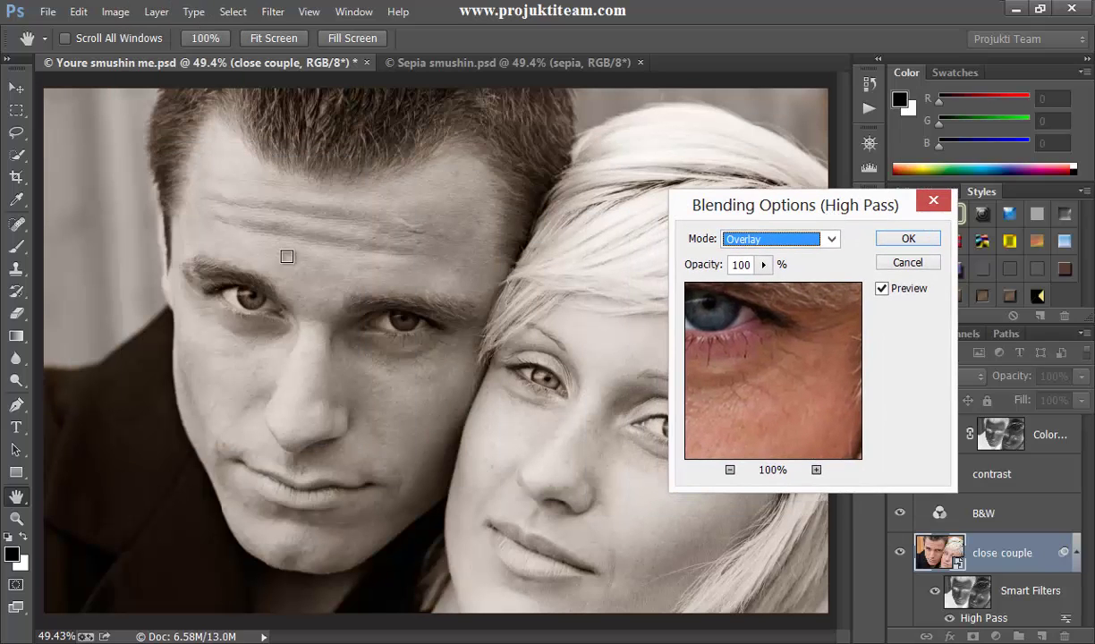
{"action": "left_click", "coordinate": [923, 244]}
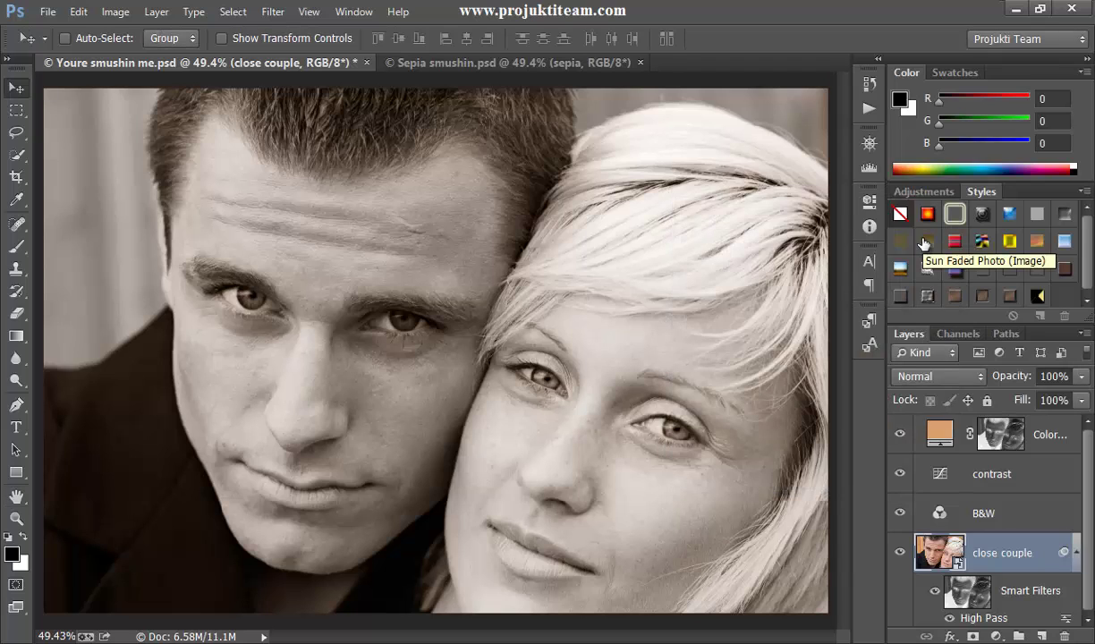
- Compare the sharpened portrait with Sepia smushin.psd and make the color fill layer active
{"action": "left_click", "coordinate": [458, 60]}
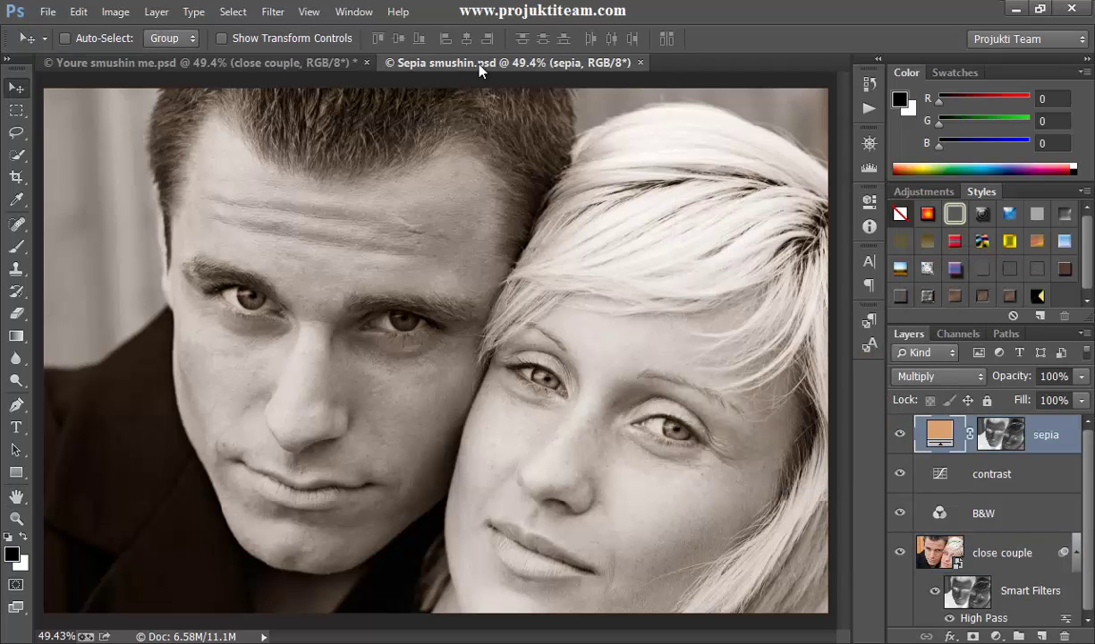
{"action": "left_click", "coordinate": [287, 65]}
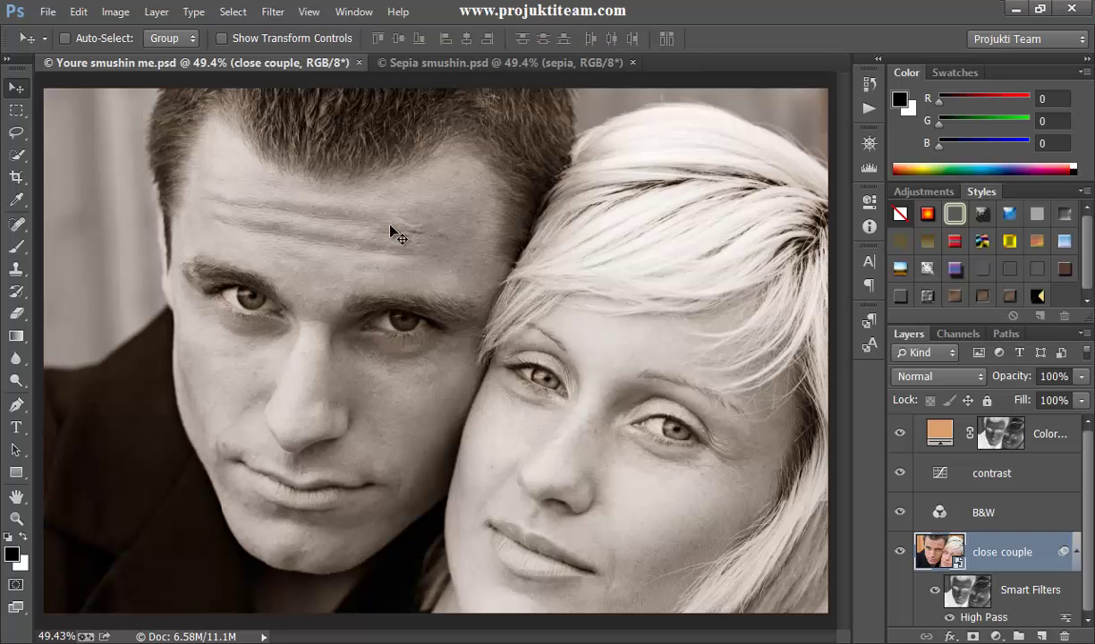
{"action": "left_click", "coordinate": [1028, 433]}
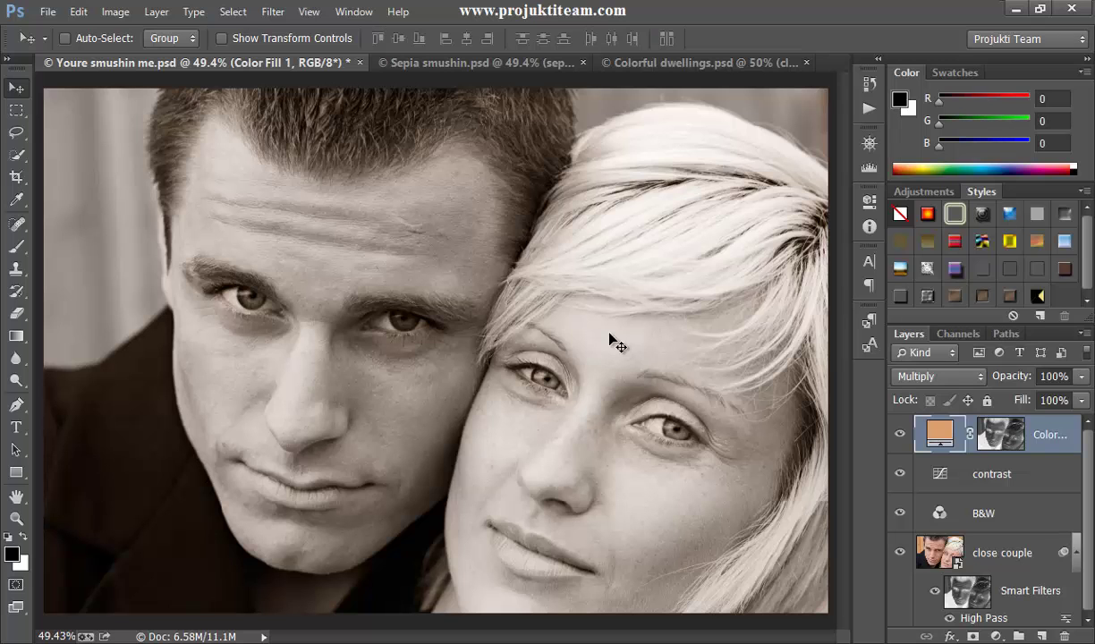
- Switch to Colorful dwellings.psd and add a Gradient Map adjustment layer above the cliff dwellers layer
{"action": "left_click", "coordinate": [644, 63]}
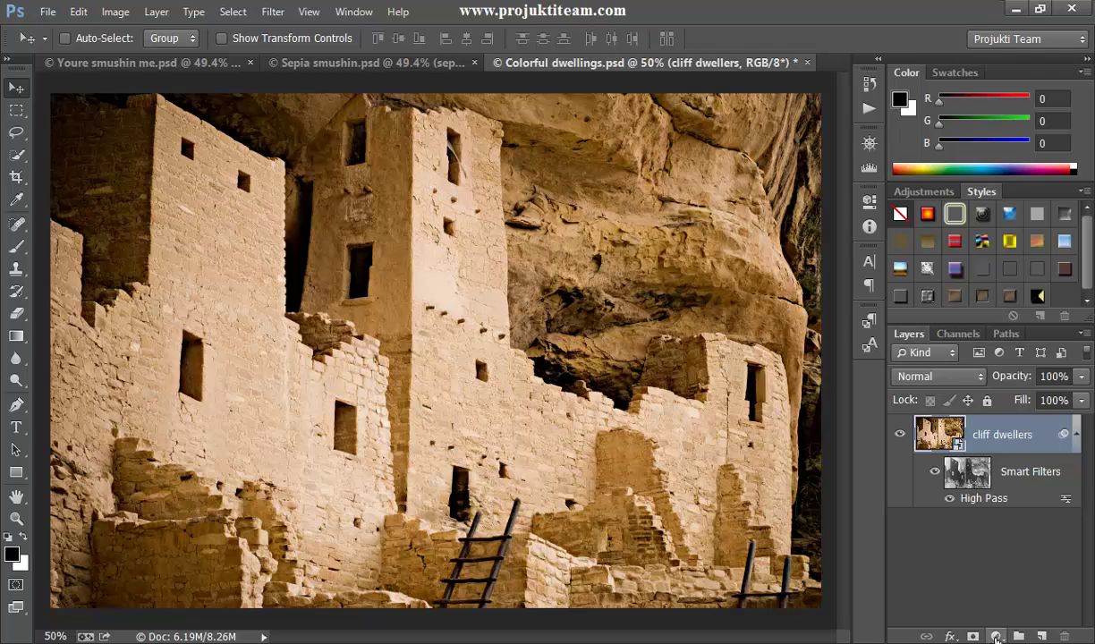
{"action": "left_click", "coordinate": [996, 637]}
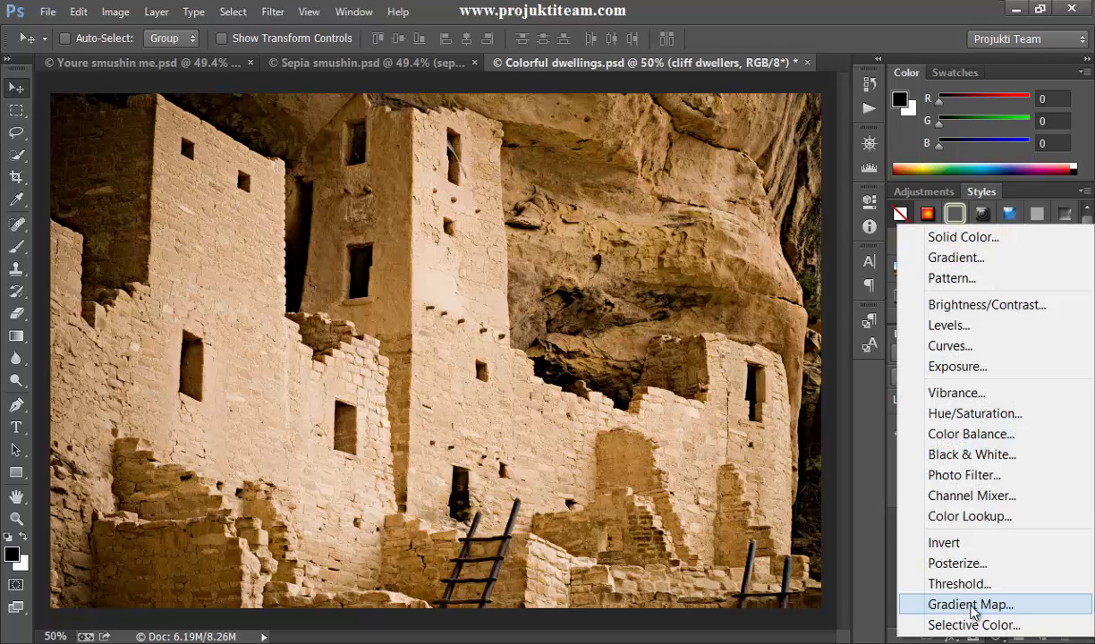
{"action": "left_click", "coordinate": [970, 605]}
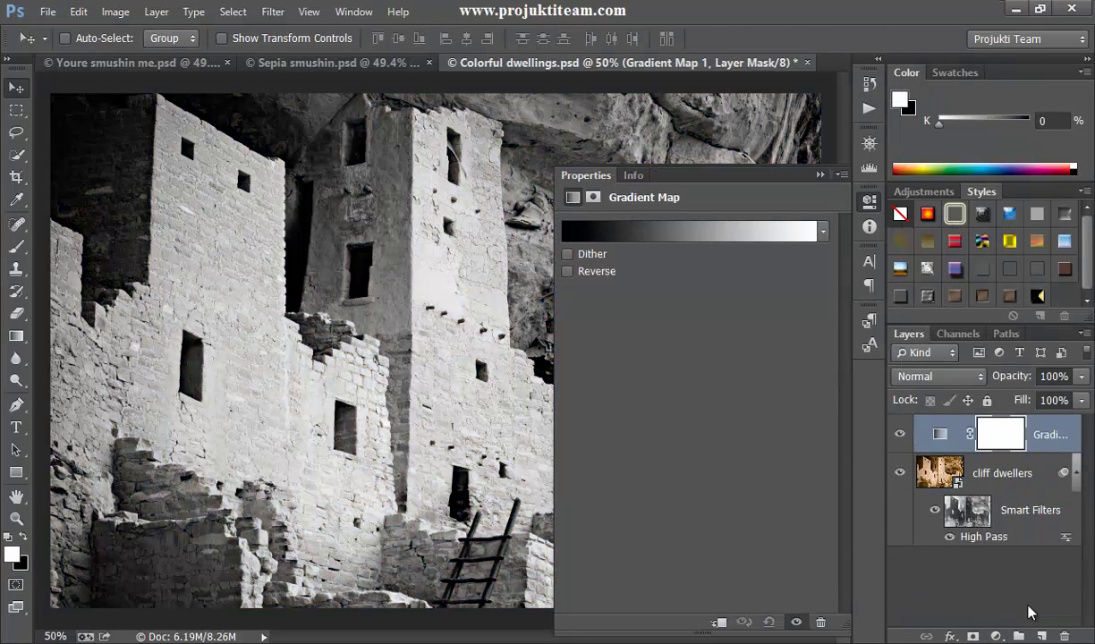
{"action": "left_click", "coordinate": [820, 174]}
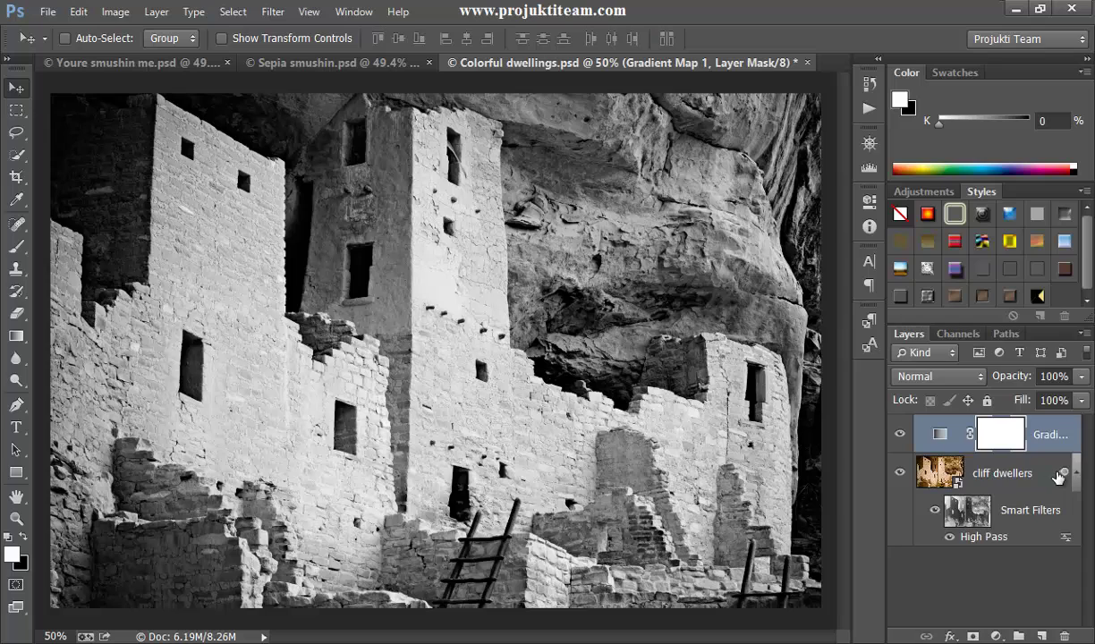
- Delete the Gradient Map layer's mask and open the layer's gradient presets
{"action": "right_click", "coordinate": [1000, 434]}
{"action": "left_click", "coordinate": [988, 477]}
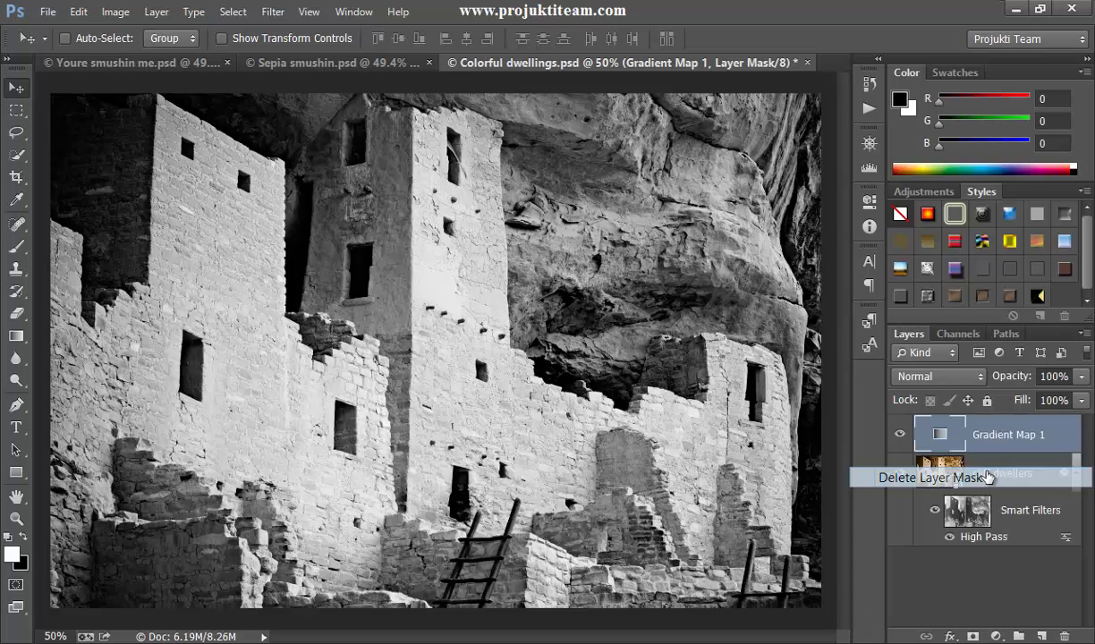
{"action": "double_click", "coordinate": [938, 434]}
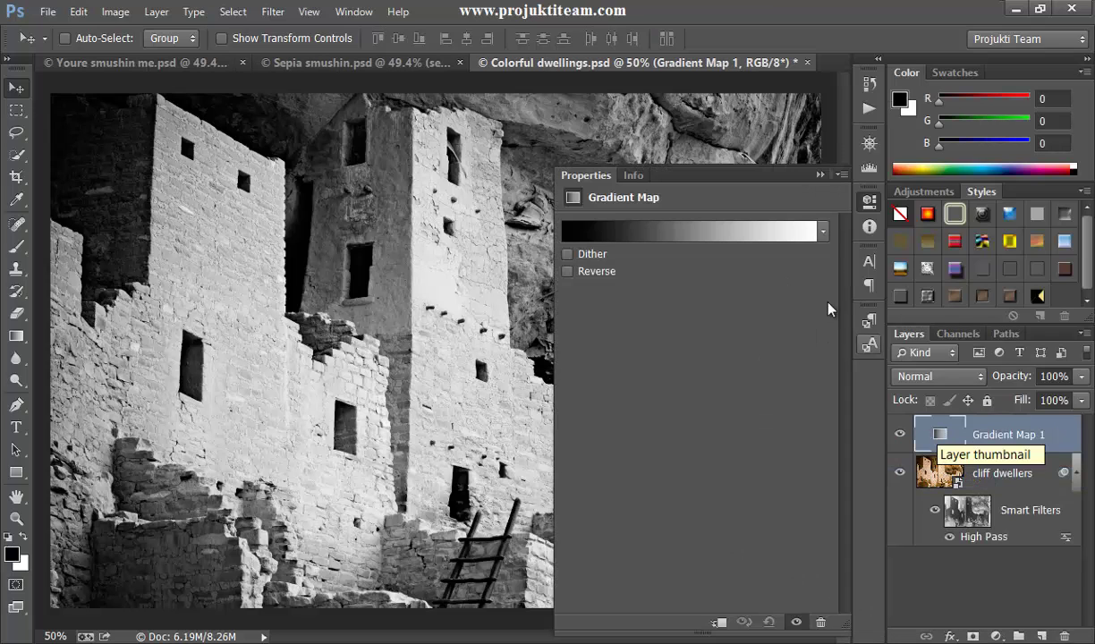
{"action": "left_click", "coordinate": [823, 231]}
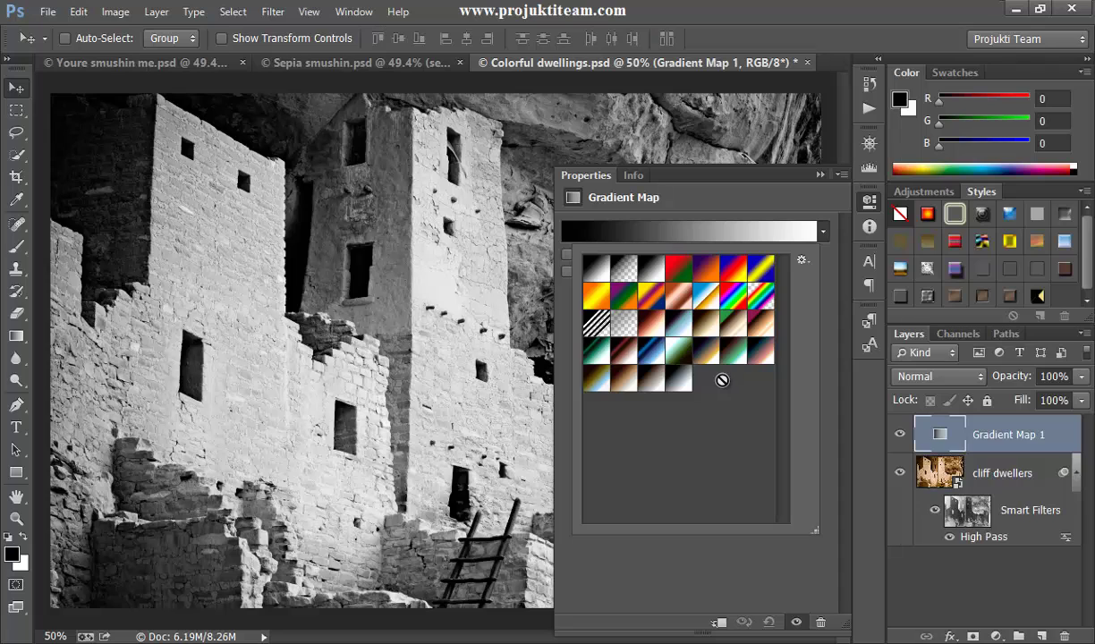
{"action": "left_click", "coordinate": [802, 262]}
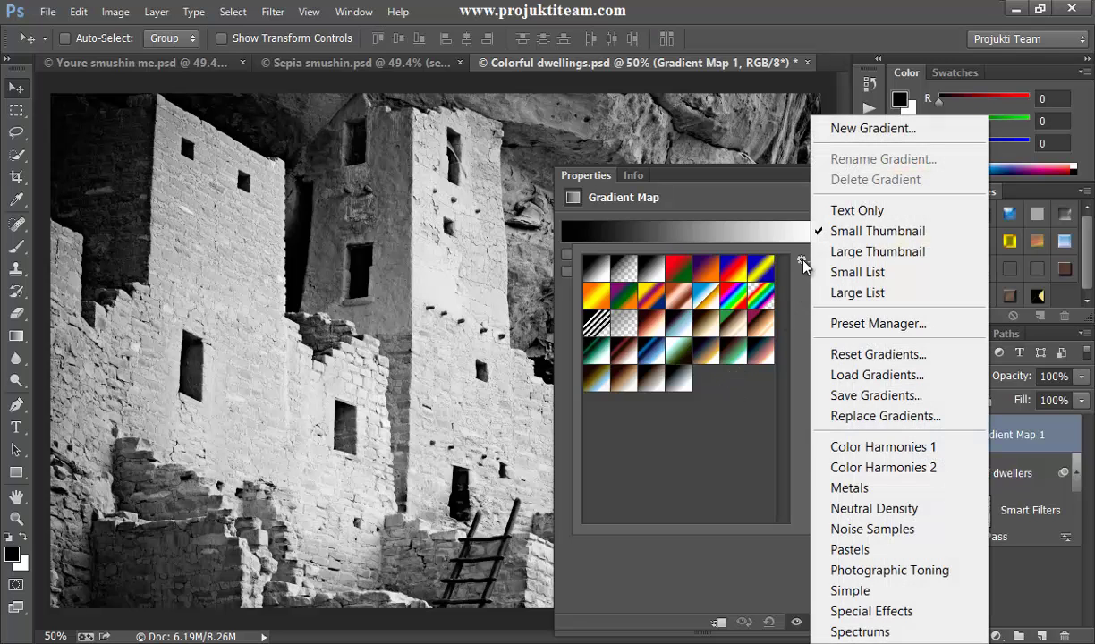
{"action": "left_click", "coordinate": [868, 375]}
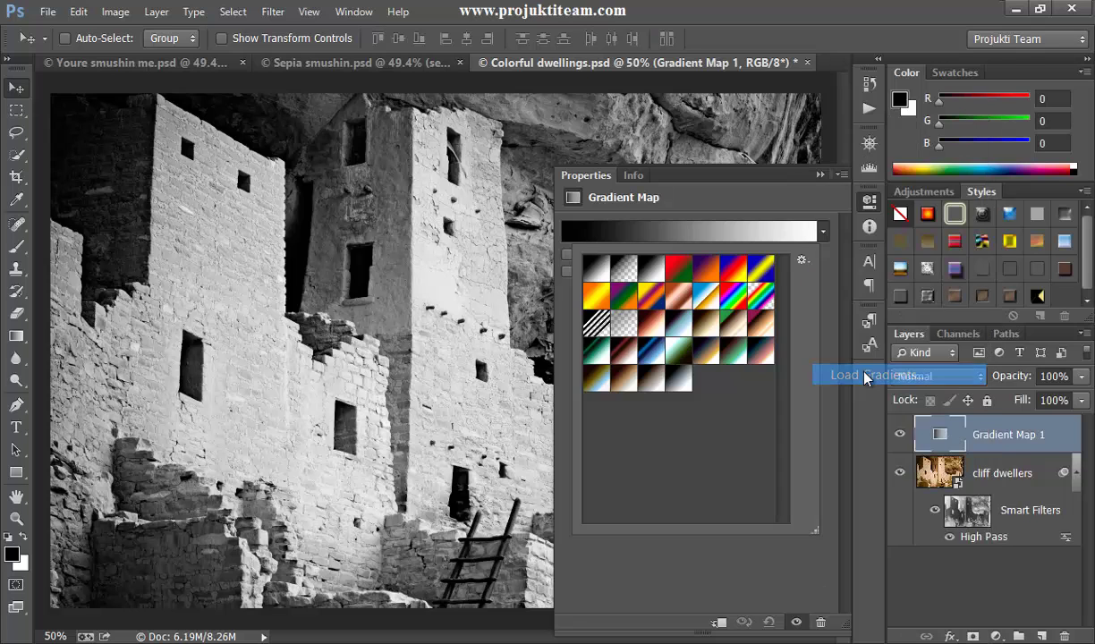
{"action": "left_click", "coordinate": [368, 209]}
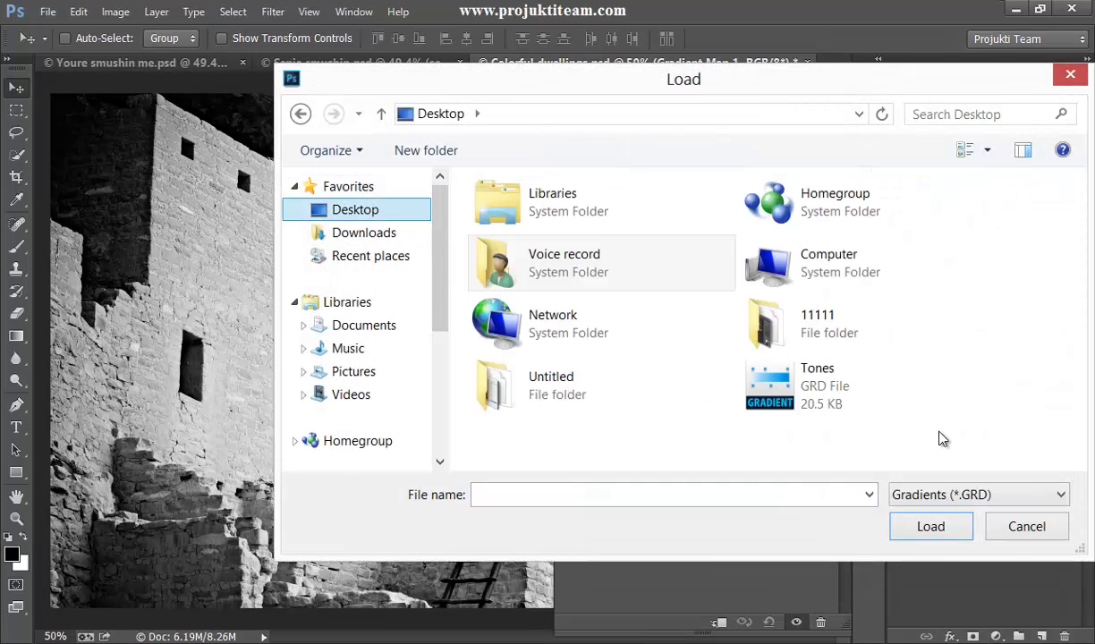
{"action": "left_click", "coordinate": [848, 381]}
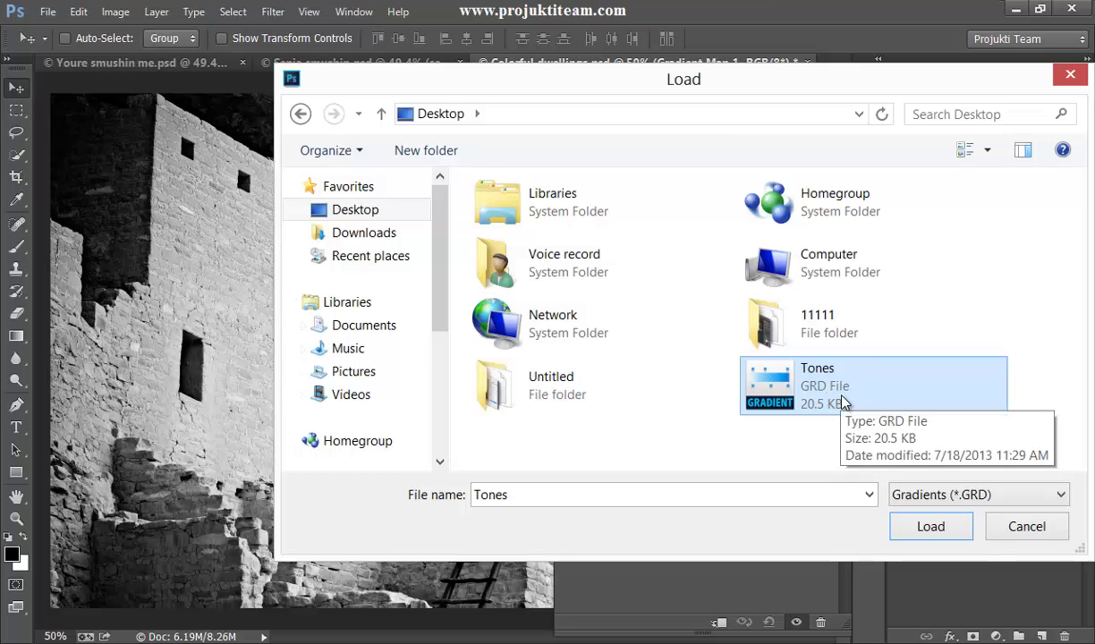
{"action": "left_click", "coordinate": [1026, 527]}
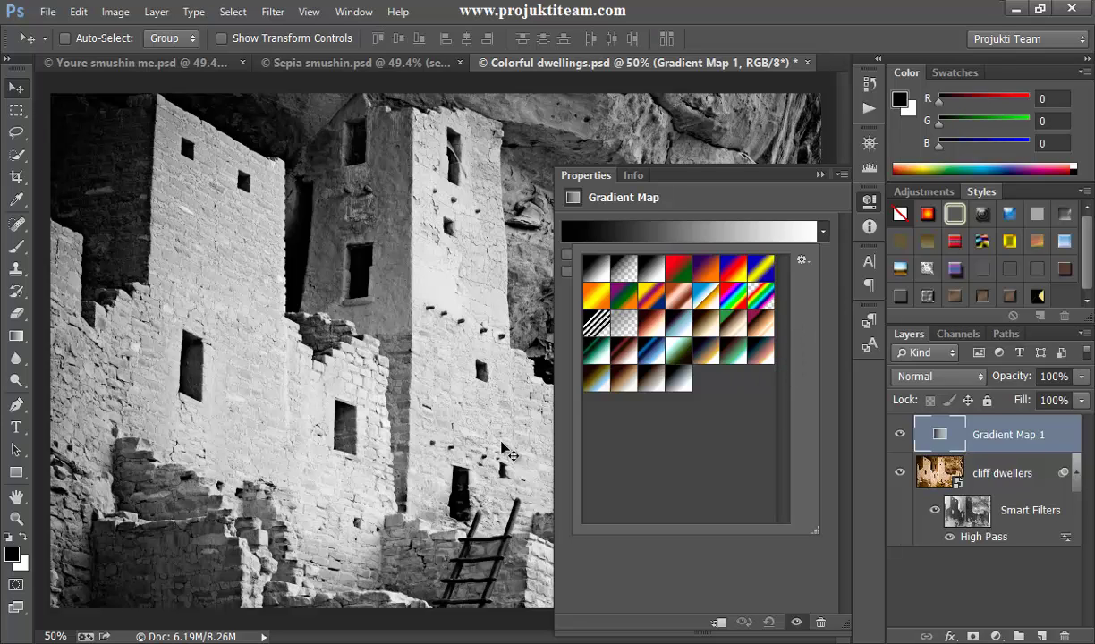
- Apply the preset running from dark red through green to white to the Gradient Map layer
{"action": "left_click", "coordinate": [734, 362]}
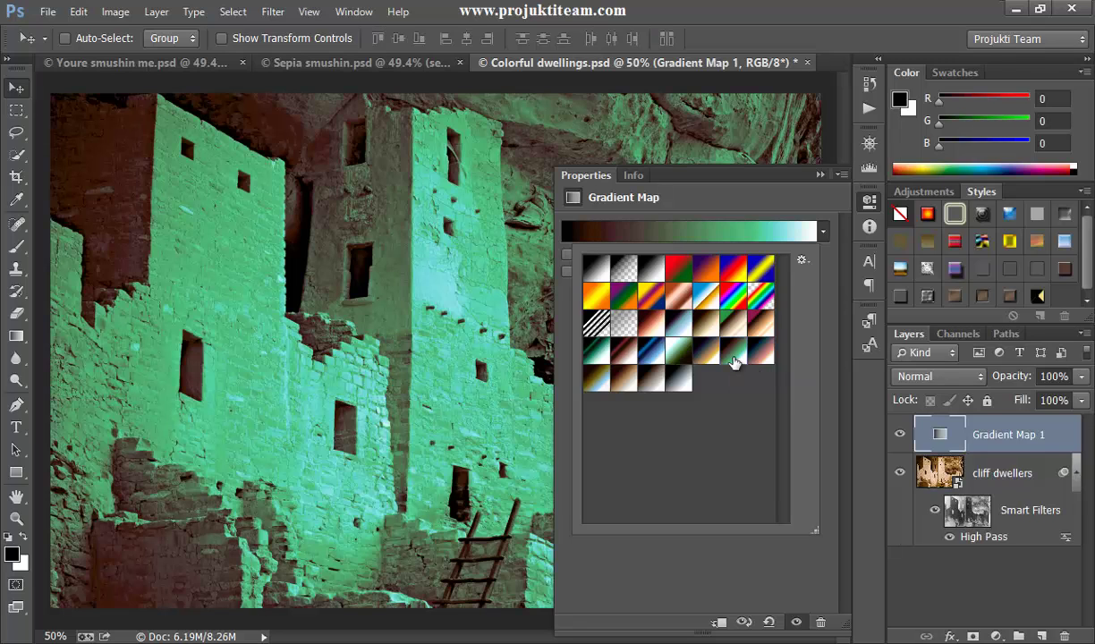
{"action": "left_click", "coordinate": [820, 174]}
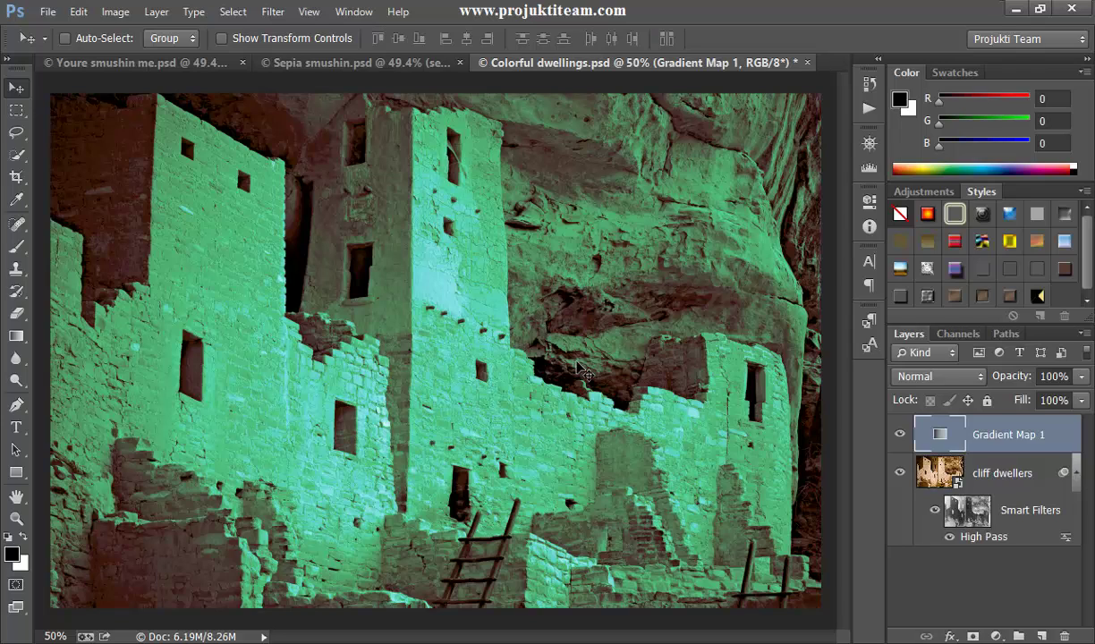
- Try the Overlay and Color blend modes on the Gradient Map layer, comparing the Overlay version with the original image
{"action": "left_click", "coordinate": [940, 380]}
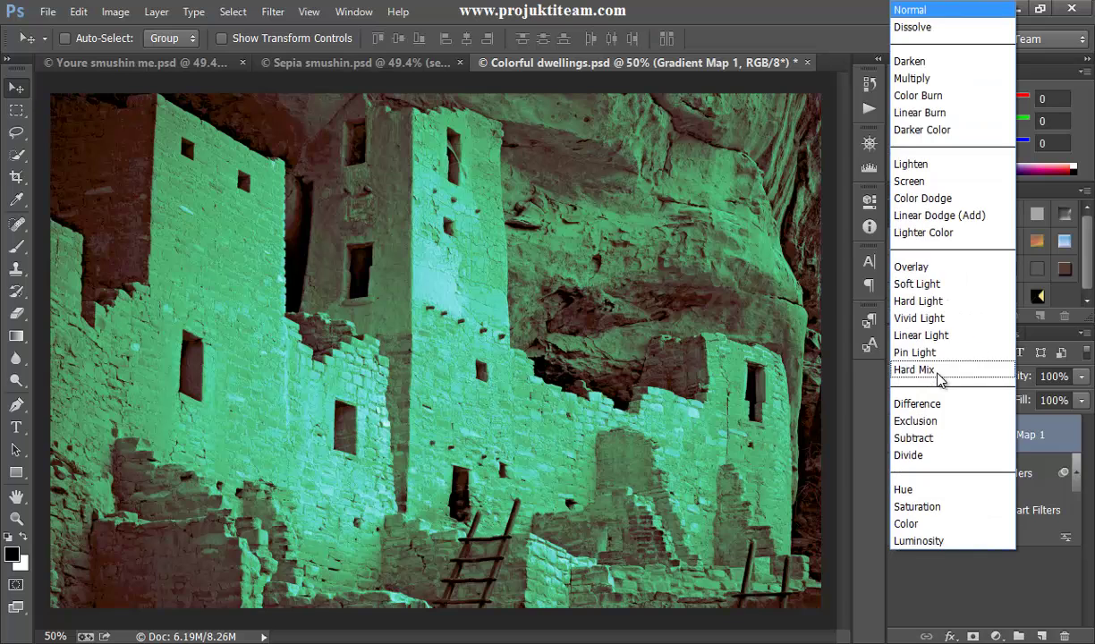
{"action": "left_click", "coordinate": [952, 267]}
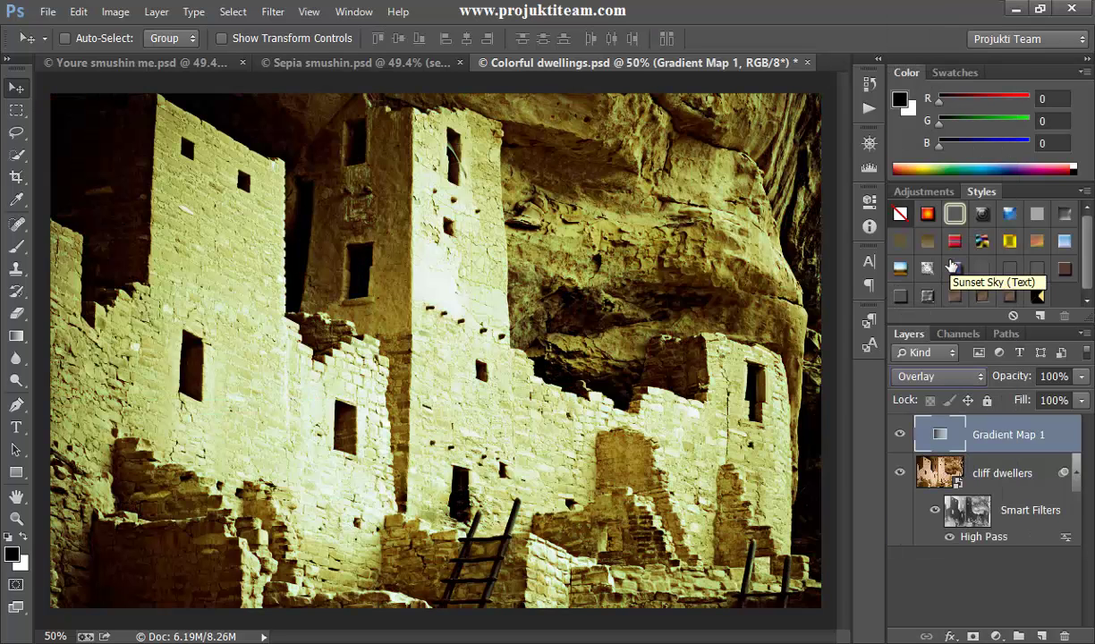
{"action": "left_click", "coordinate": [899, 435]}
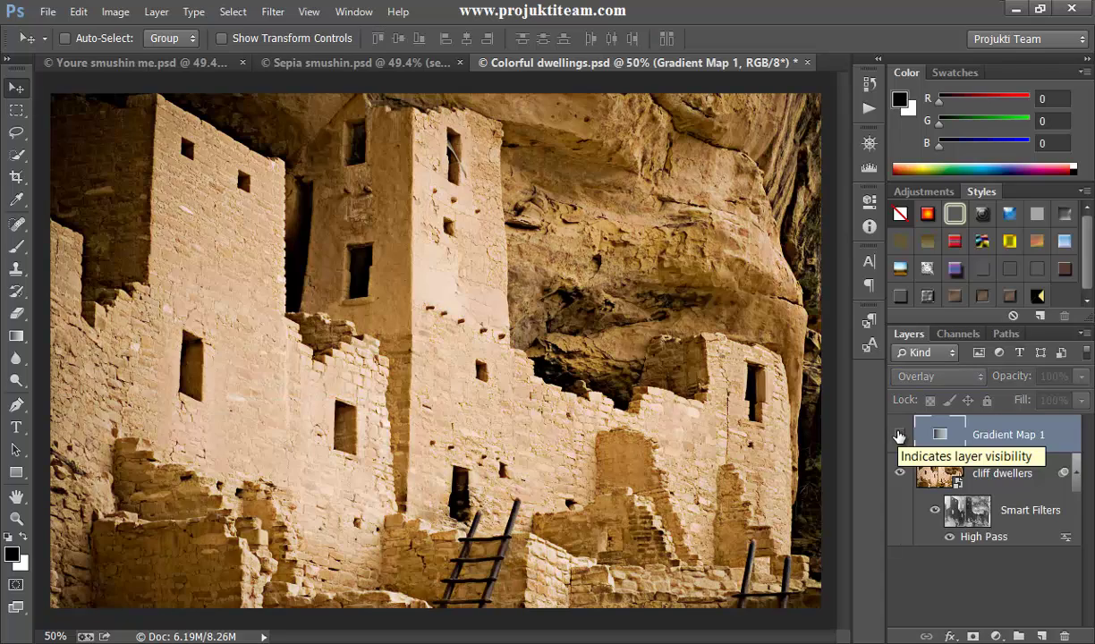
{"action": "left_click", "coordinate": [899, 435]}
{"action": "double_click", "coordinate": [956, 435]}
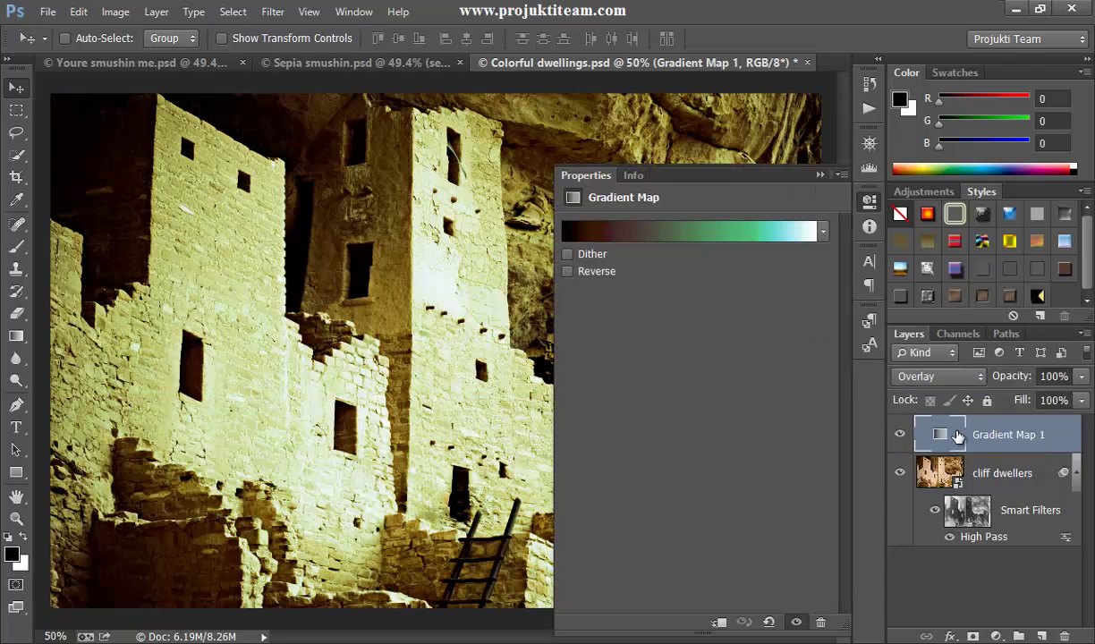
{"action": "left_click", "coordinate": [820, 175]}
{"action": "left_click", "coordinate": [912, 377]}
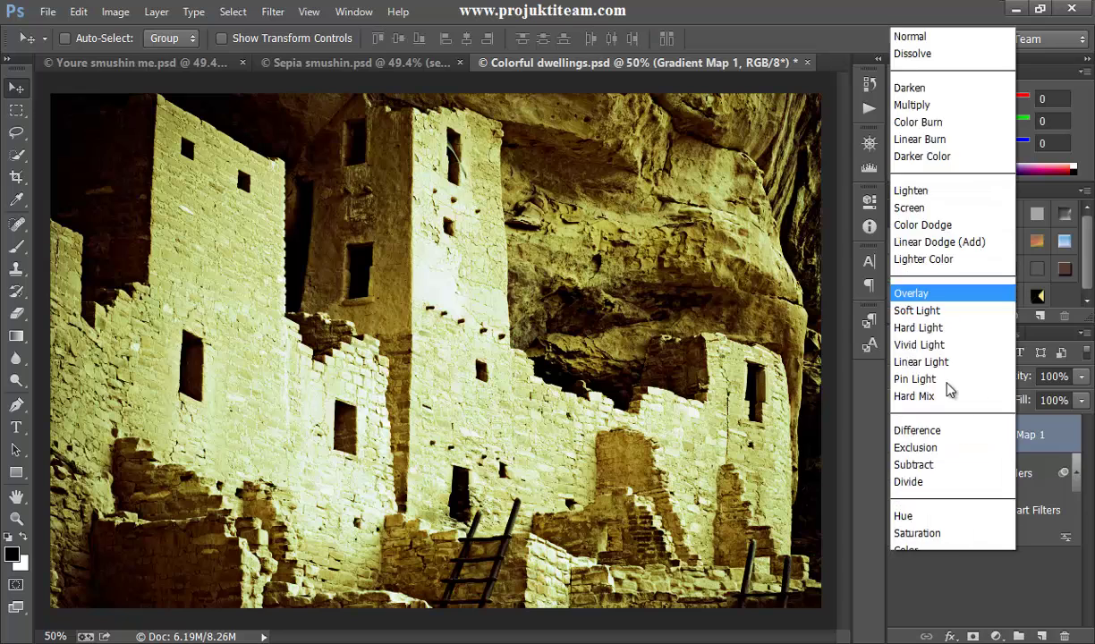
{"action": "scroll", "coordinate": [950, 391], "scroll_direction": "down", "scroll_amount": 1}
{"action": "left_click", "coordinate": [931, 527]}
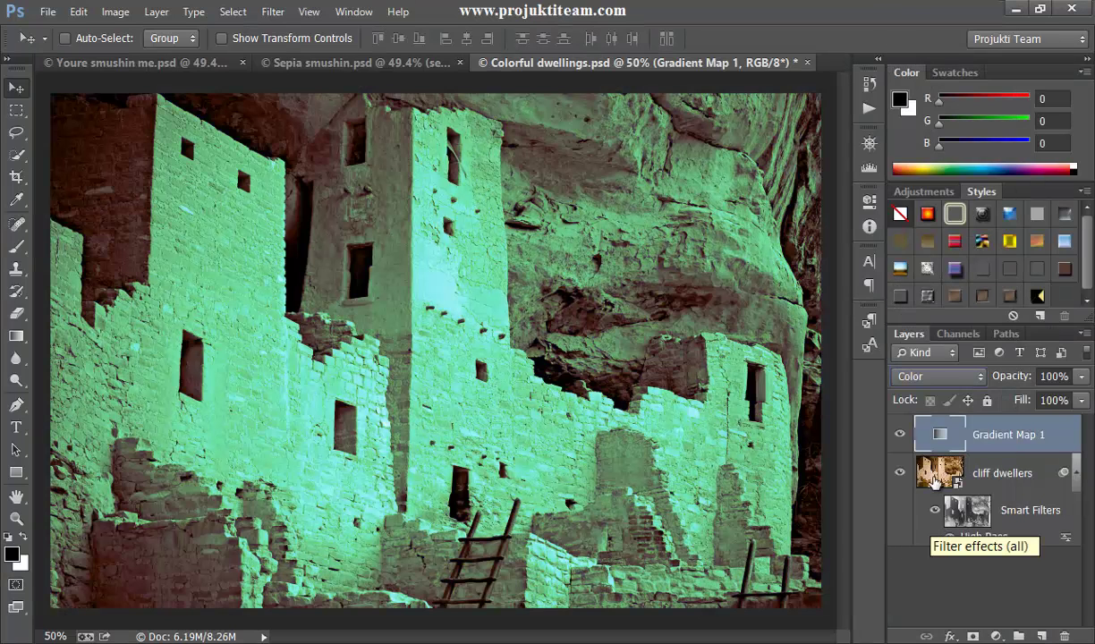
- Set the Gradient Map layer to Soft Light at 70% opacity and return to Youre smushin me.psd
{"action": "left_click", "coordinate": [944, 376]}
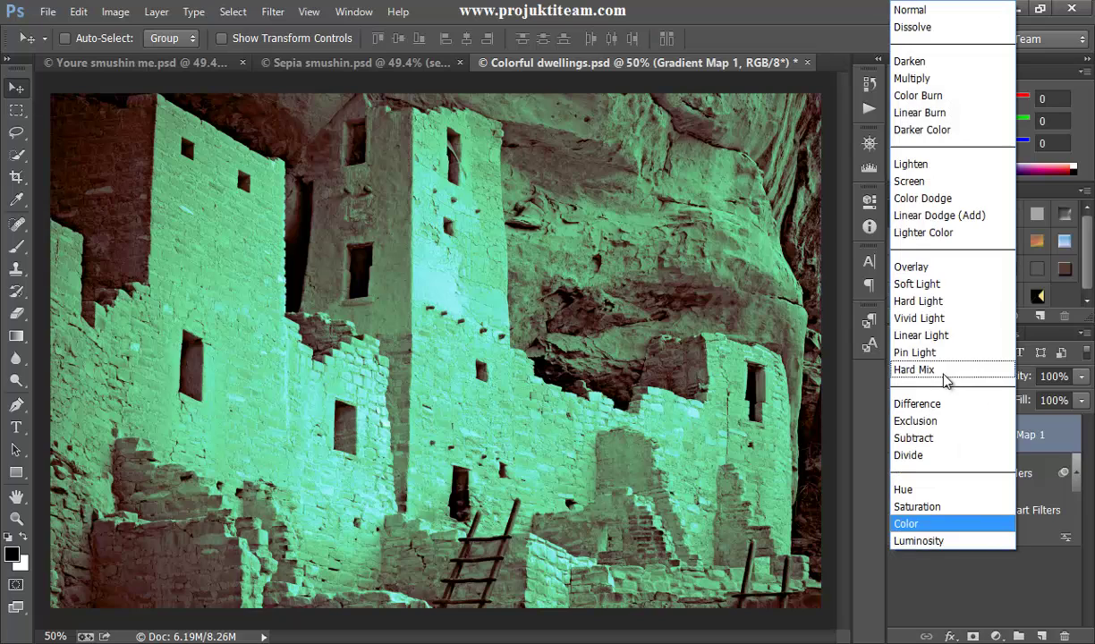
{"action": "left_click", "coordinate": [941, 285]}
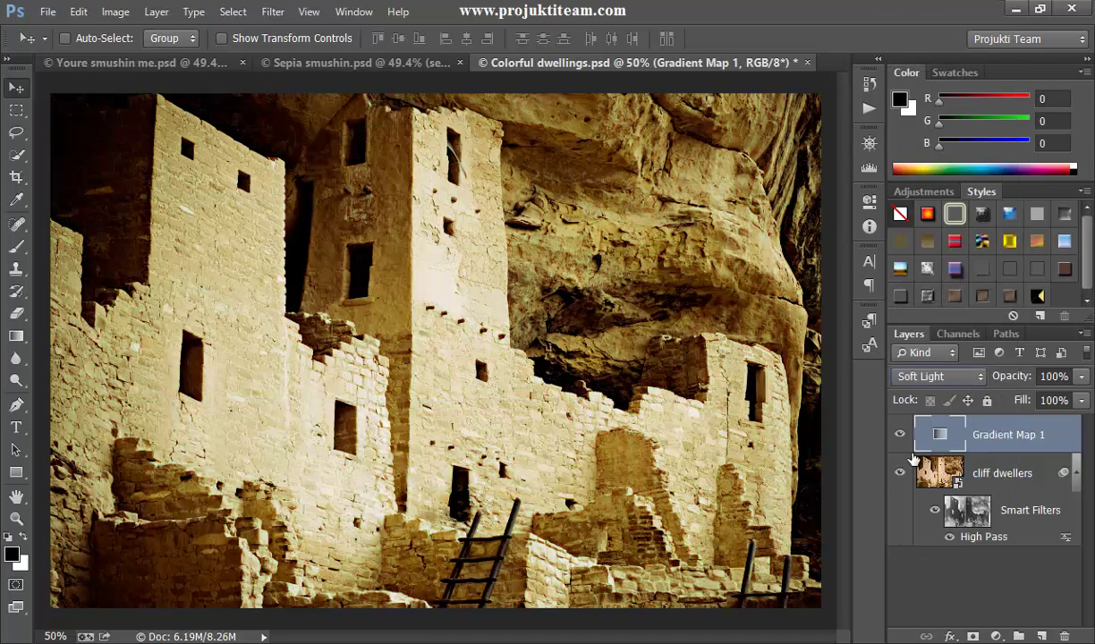
{"action": "left_click", "coordinate": [900, 435]}
{"action": "left_click", "coordinate": [900, 435]}
{"action": "key", "text": "7"}
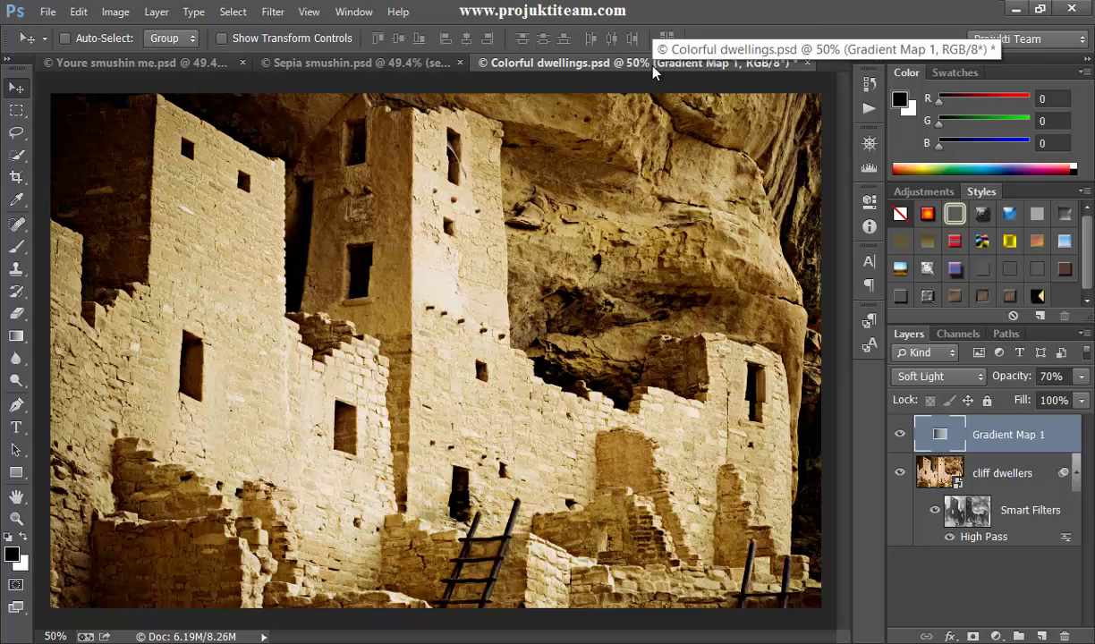
{"action": "left_click", "coordinate": [166, 65]}
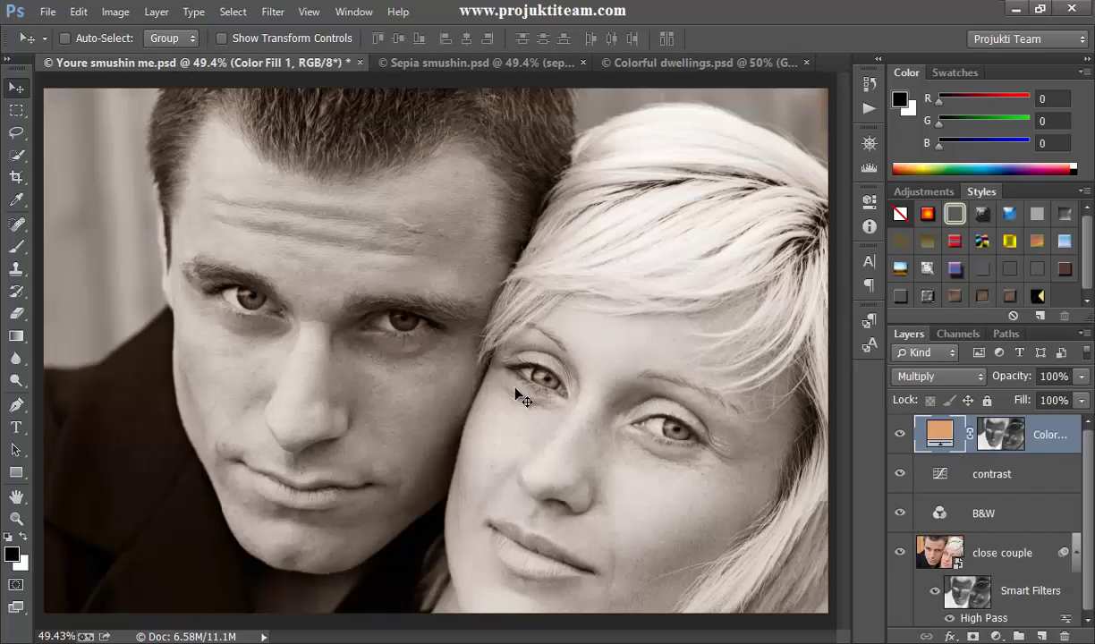